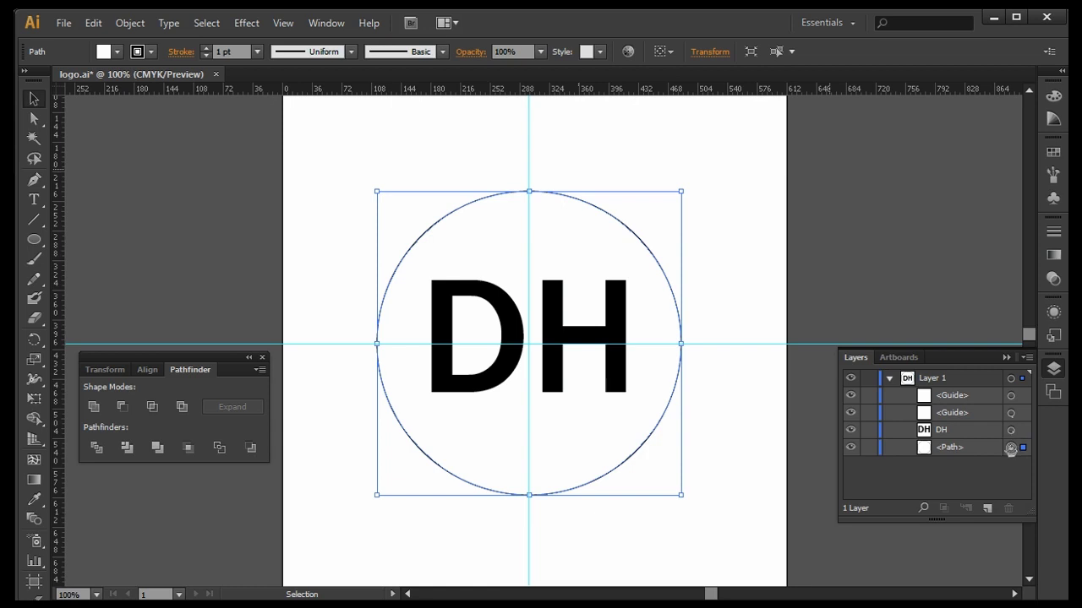
Select both guides in Illustrator and delete them
click(1011, 431)
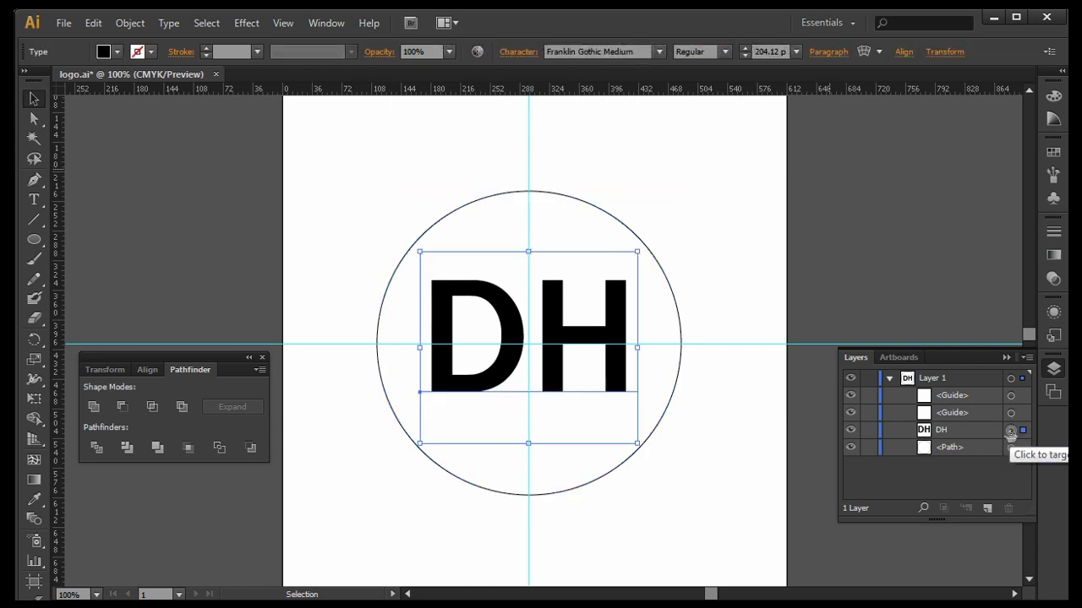
click(1011, 412)
click(1011, 395)
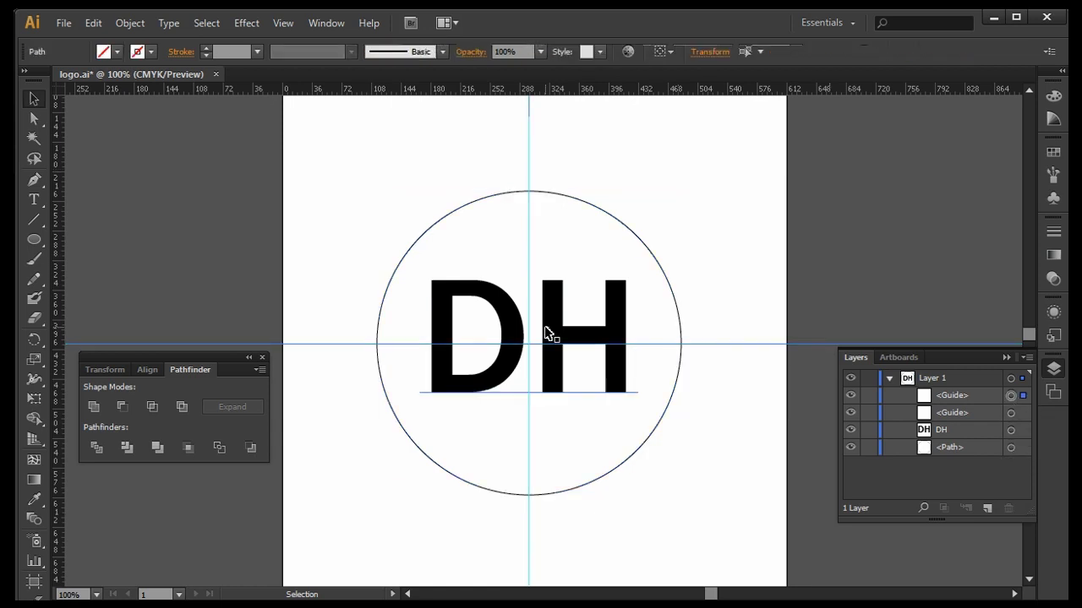
key(Delete)
Convert the DH text into outlined letter shapes with Create Outlines
click(507, 355)
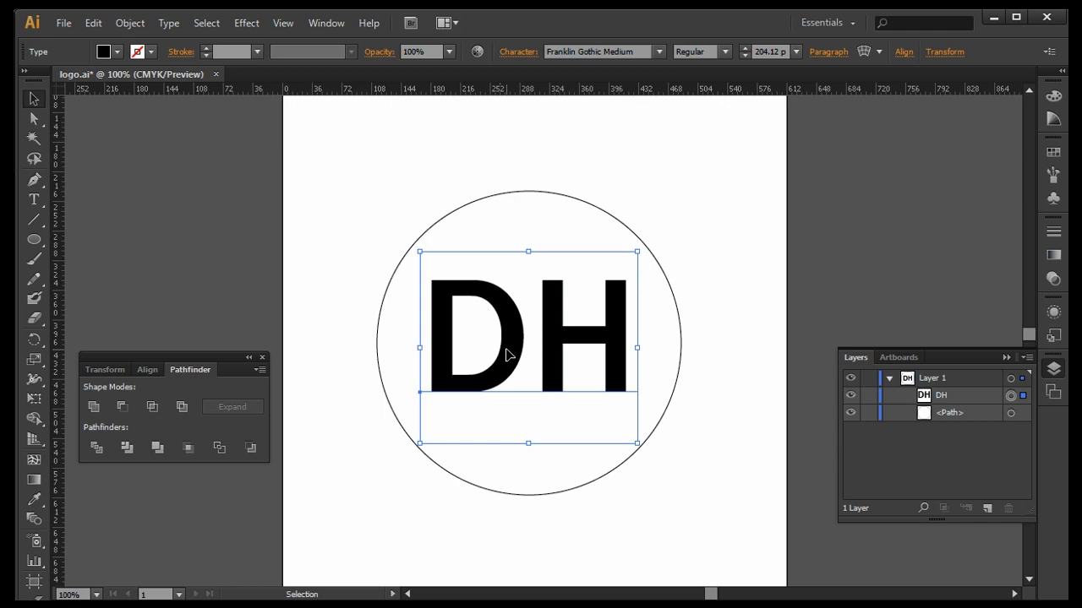
right_click(507, 355)
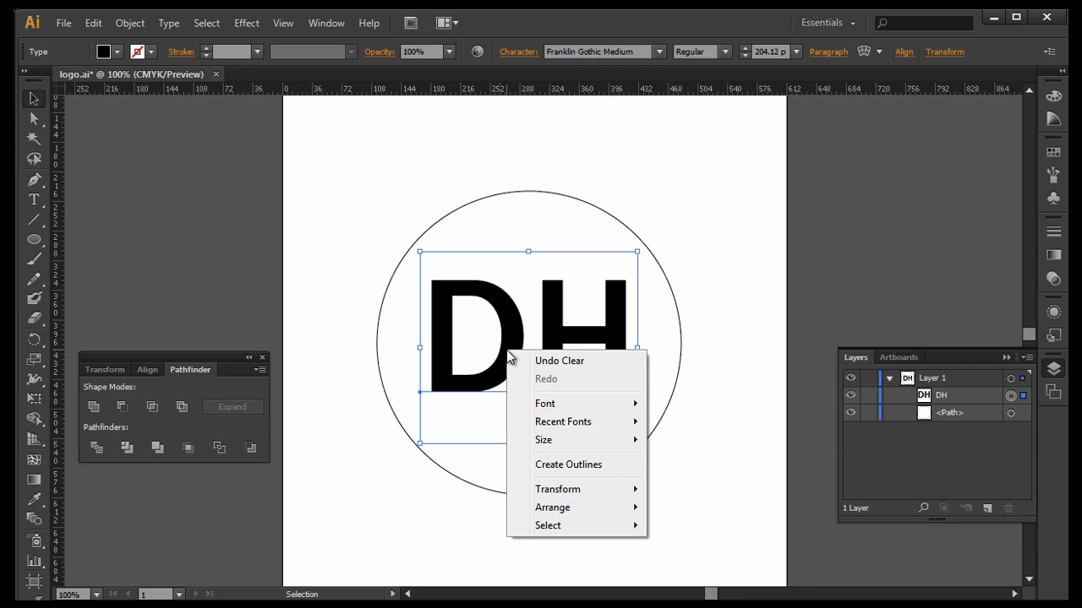
click(608, 464)
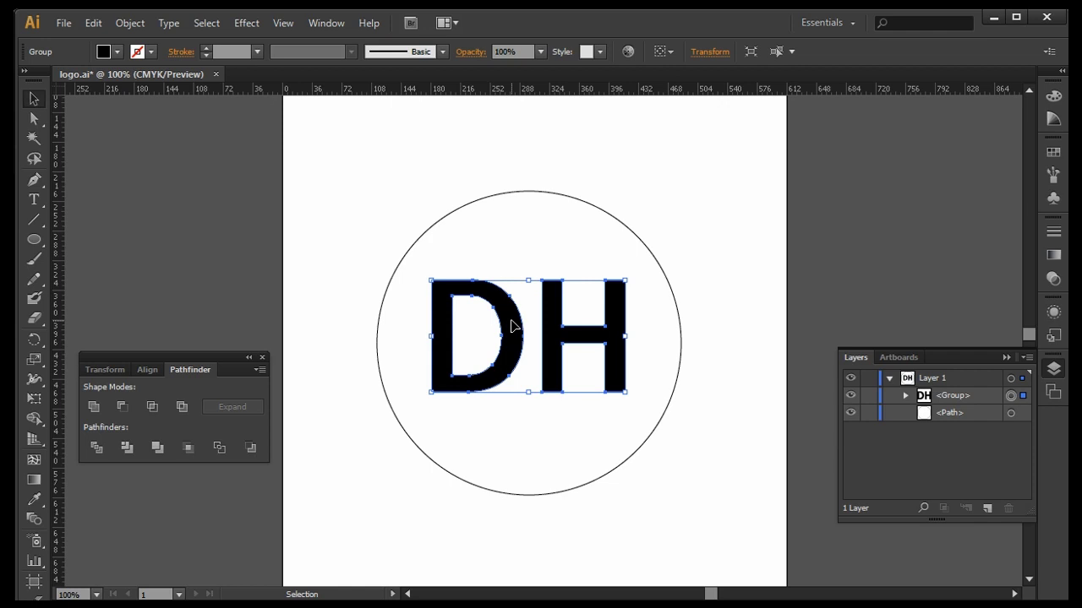
Copy the circle path and outlined DH letters together, then switch to After Effects
click(678, 377)
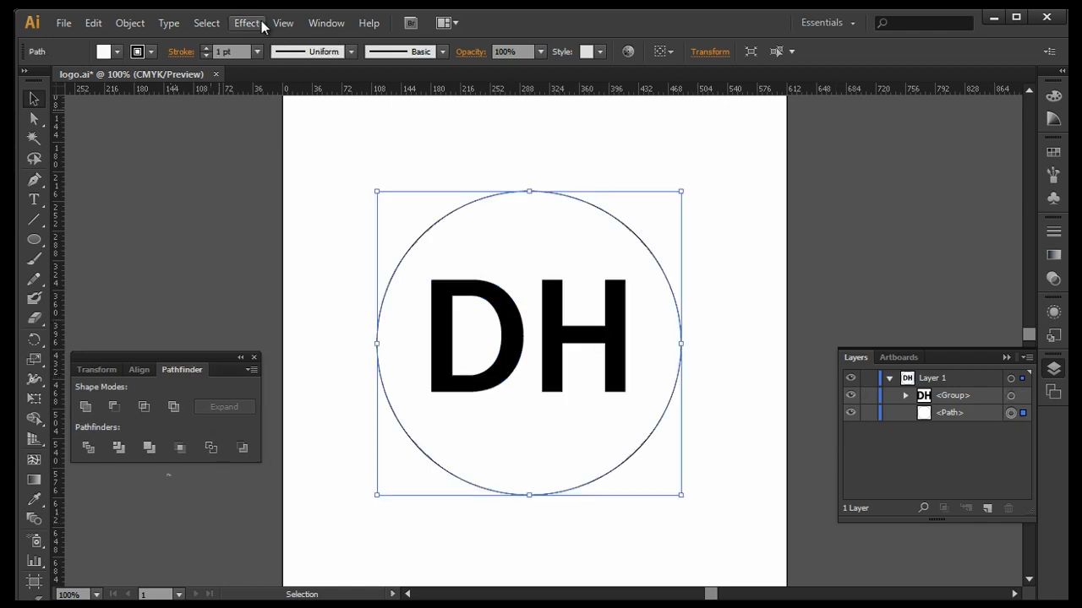
click(324, 25)
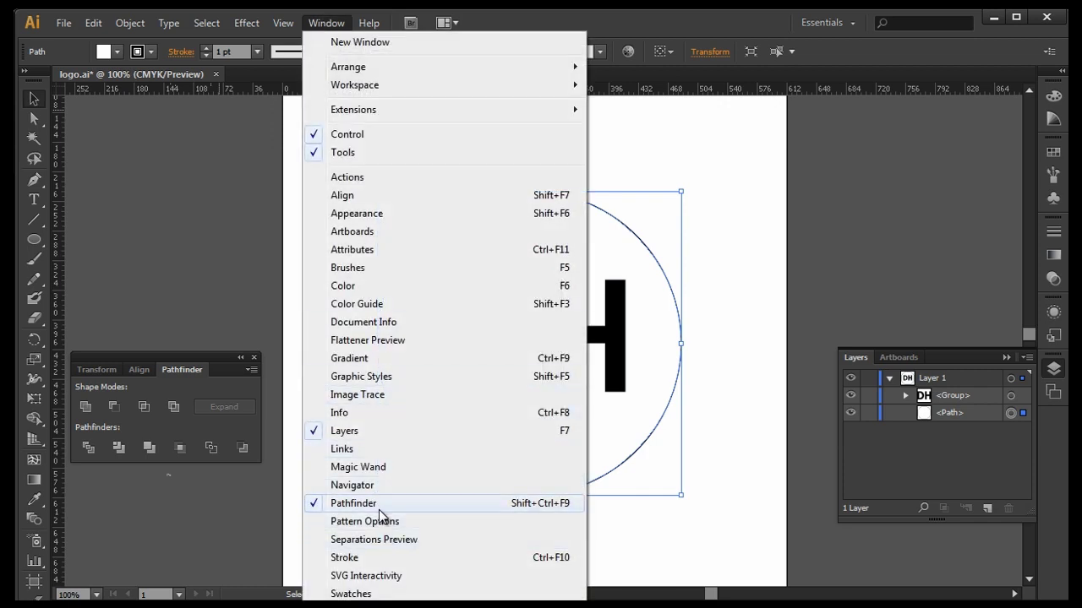
click(142, 355)
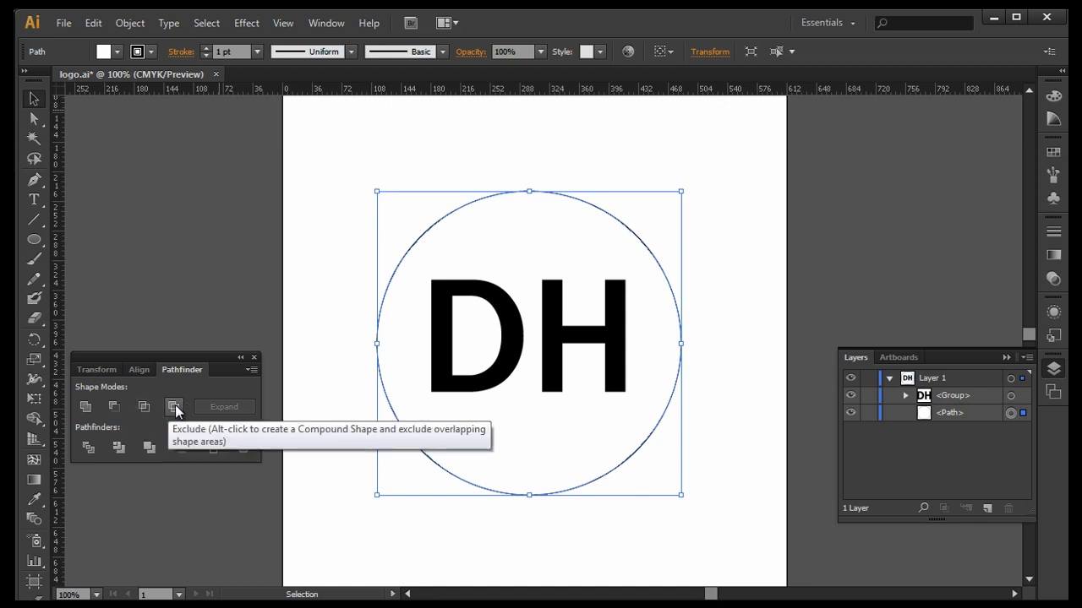
click(119, 448)
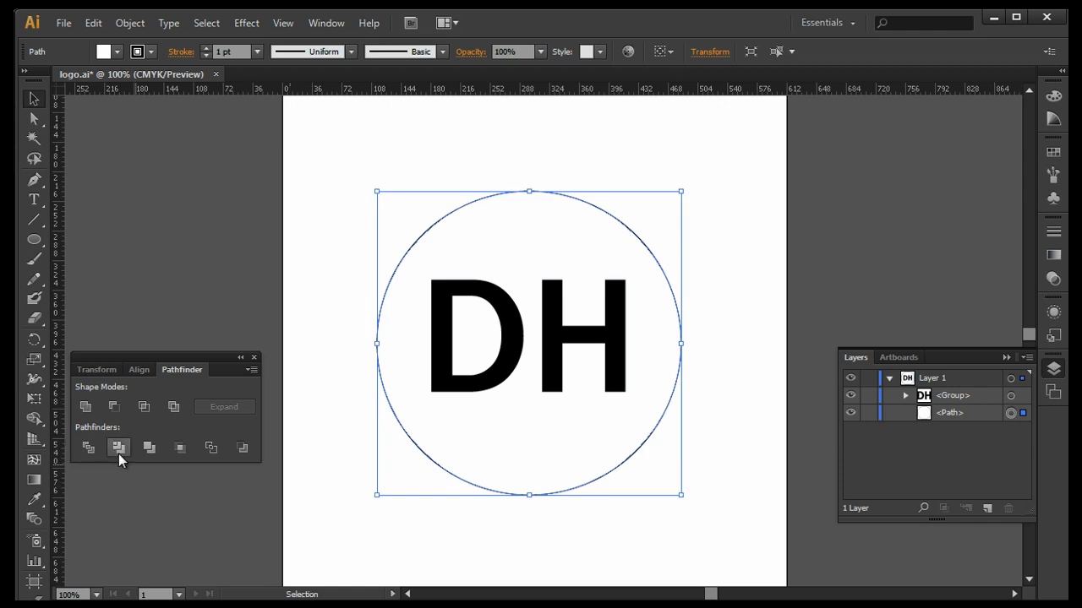
shift+click(1011, 397)
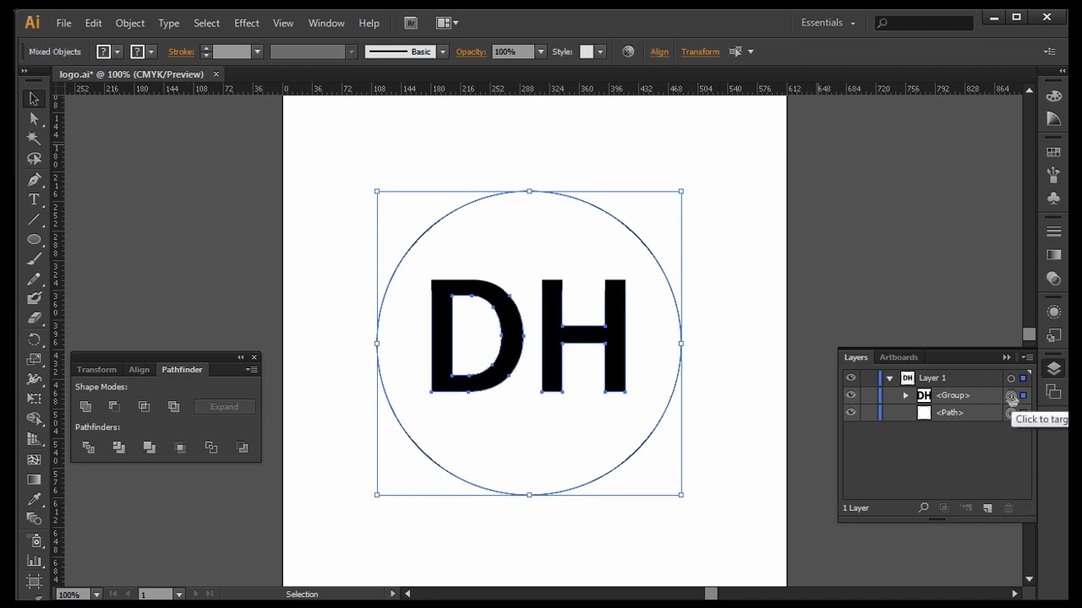
click(93, 23)
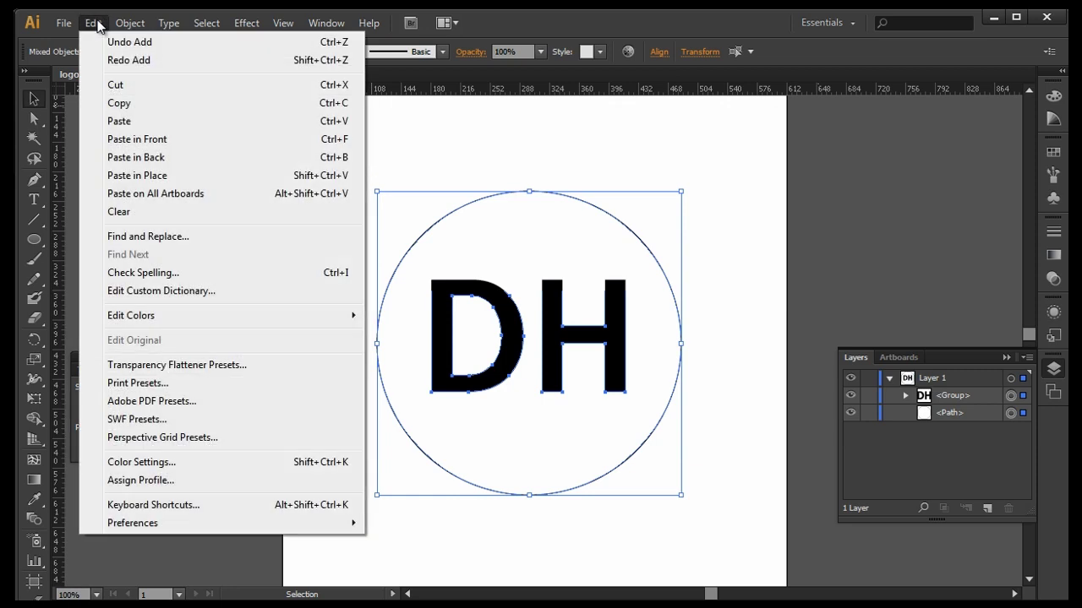
click(133, 105)
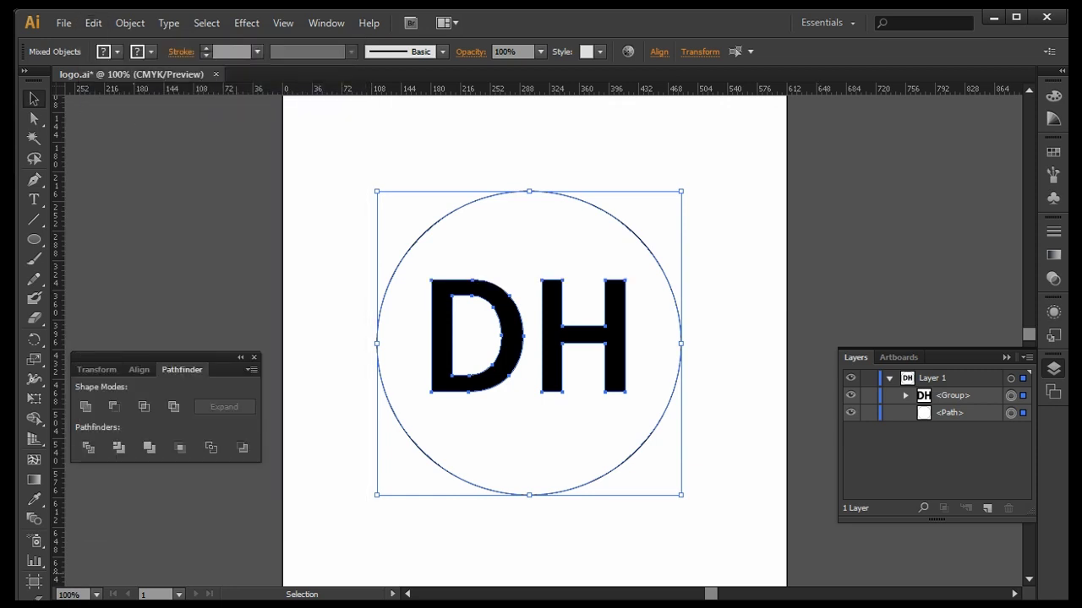
key(alt+Tab)
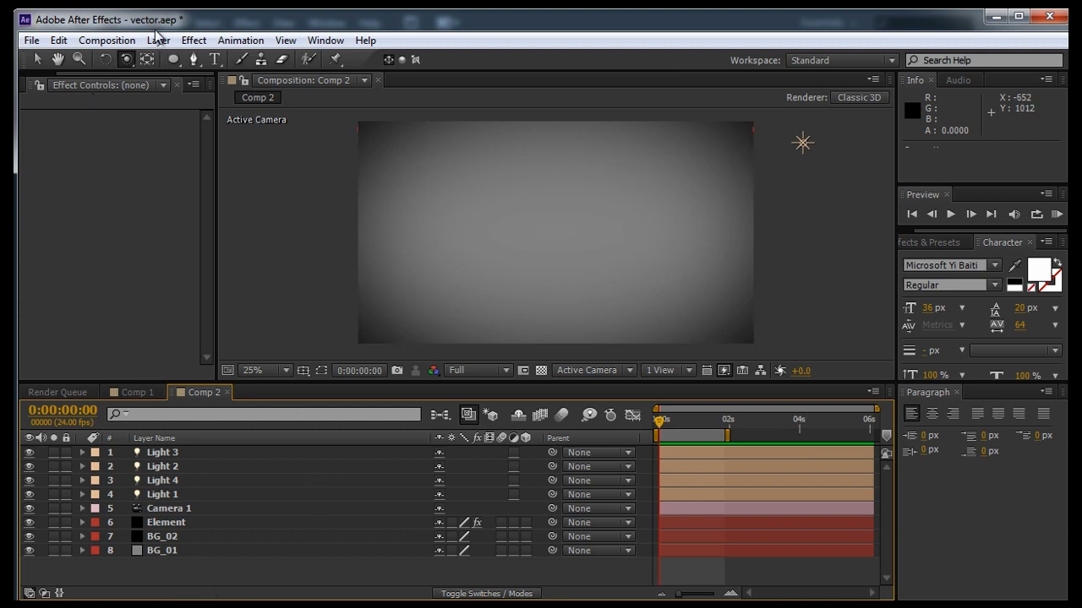
Create a new solid layer, Gray Solid 2, with the default settings
click(164, 550)
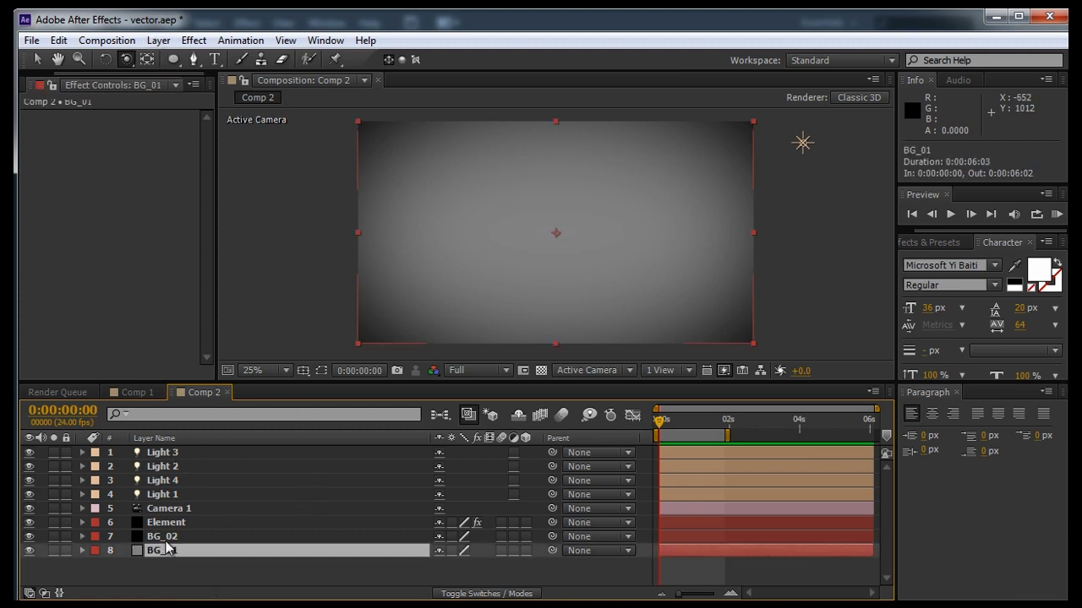
click(165, 538)
click(227, 568)
click(154, 42)
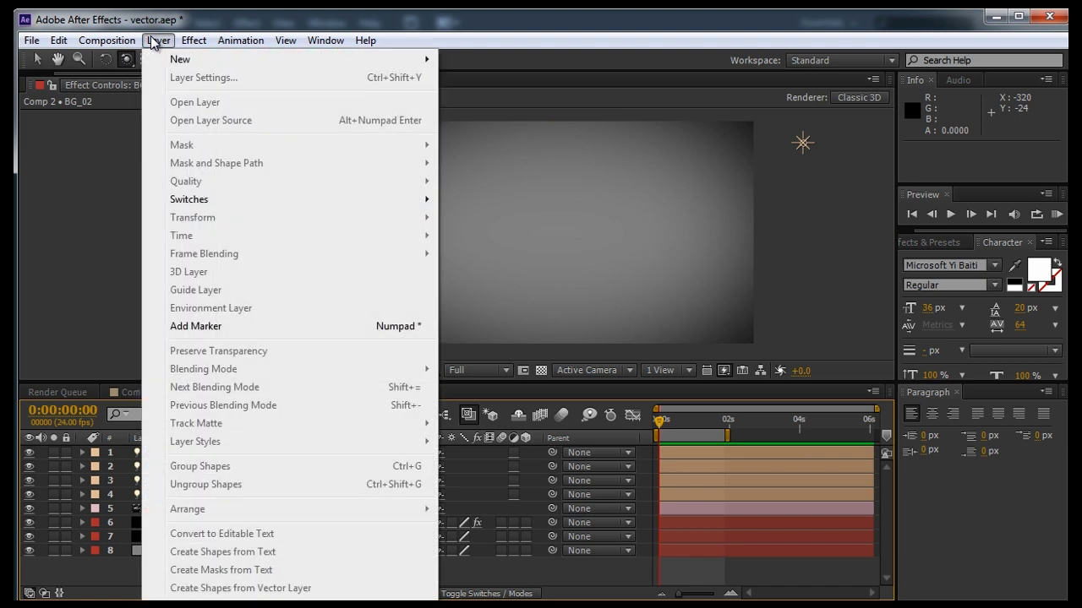
mouse_move(195, 61)
click(482, 78)
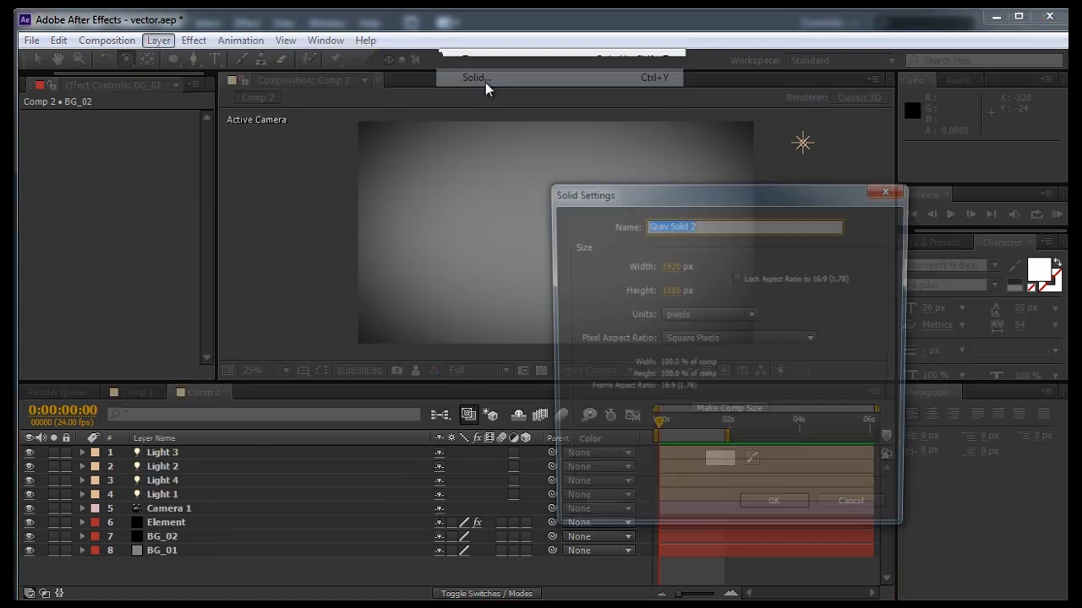
click(773, 514)
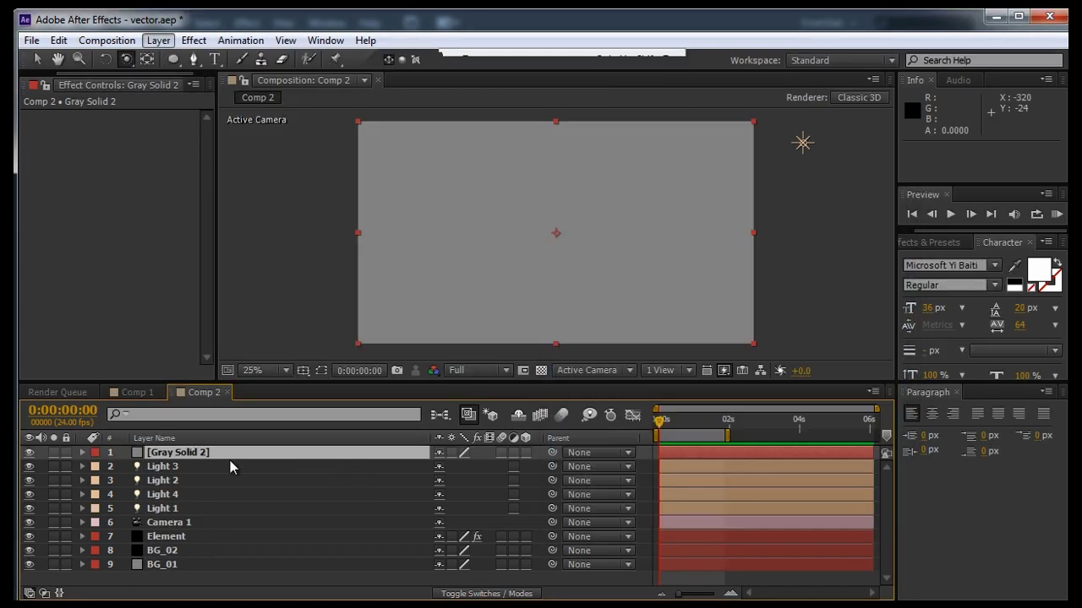
Move Gray Solid 2 below Camera 1 and paste the logo paths onto it as masks
drag(207, 454, 191, 524)
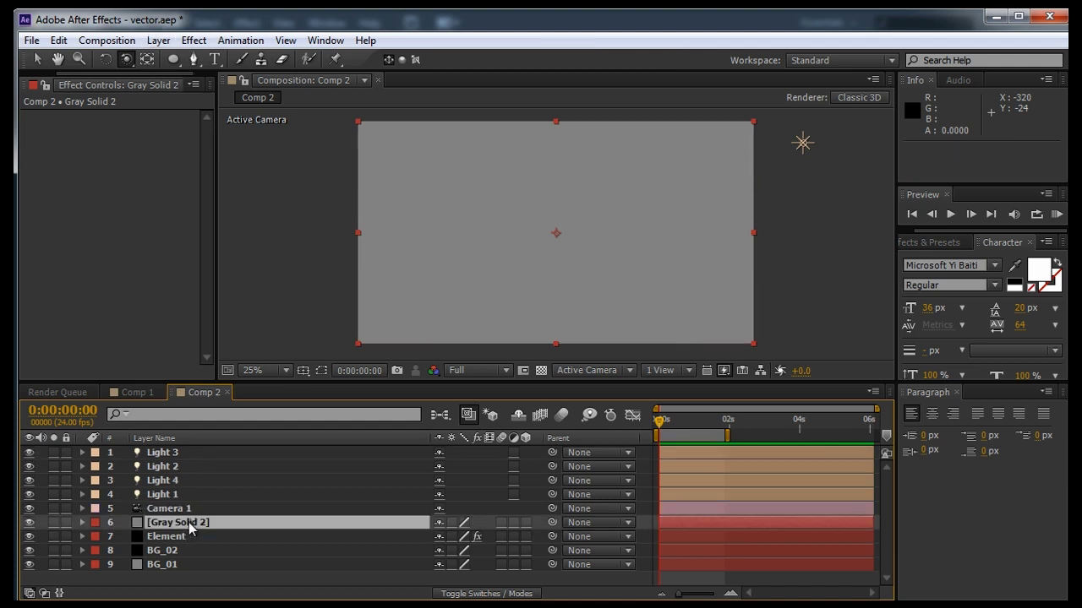
click(67, 42)
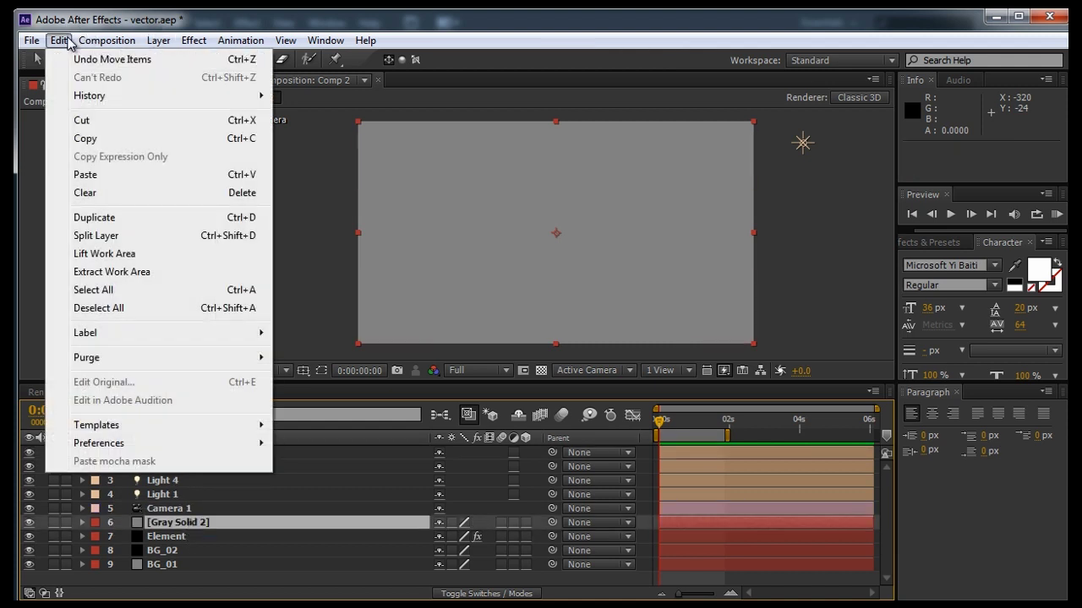
click(129, 175)
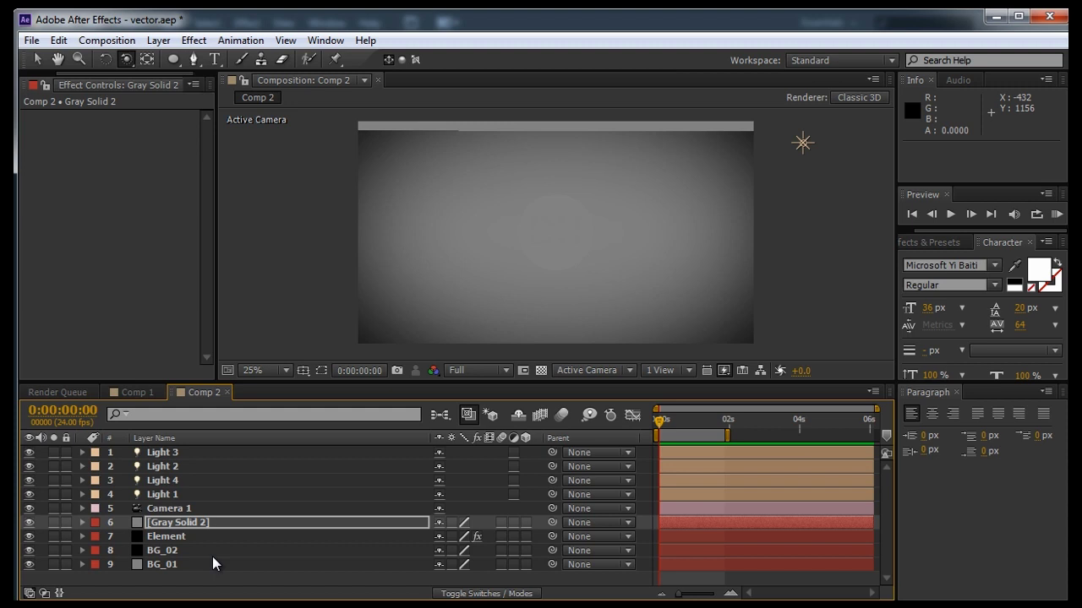
click(322, 371)
scroll(531, 246, up, 2)
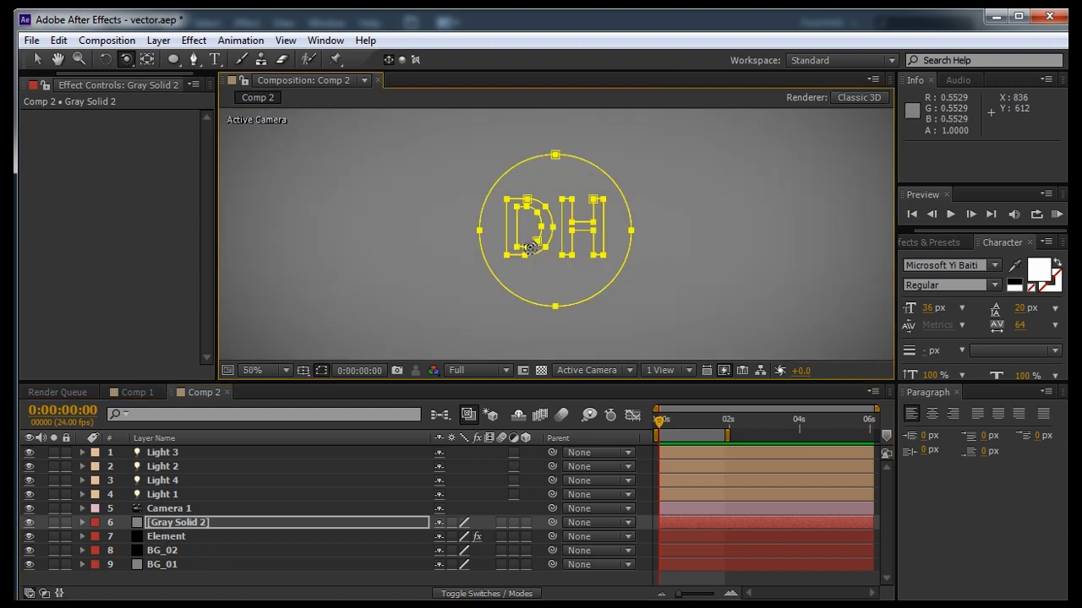
scroll(531, 247, up, 2)
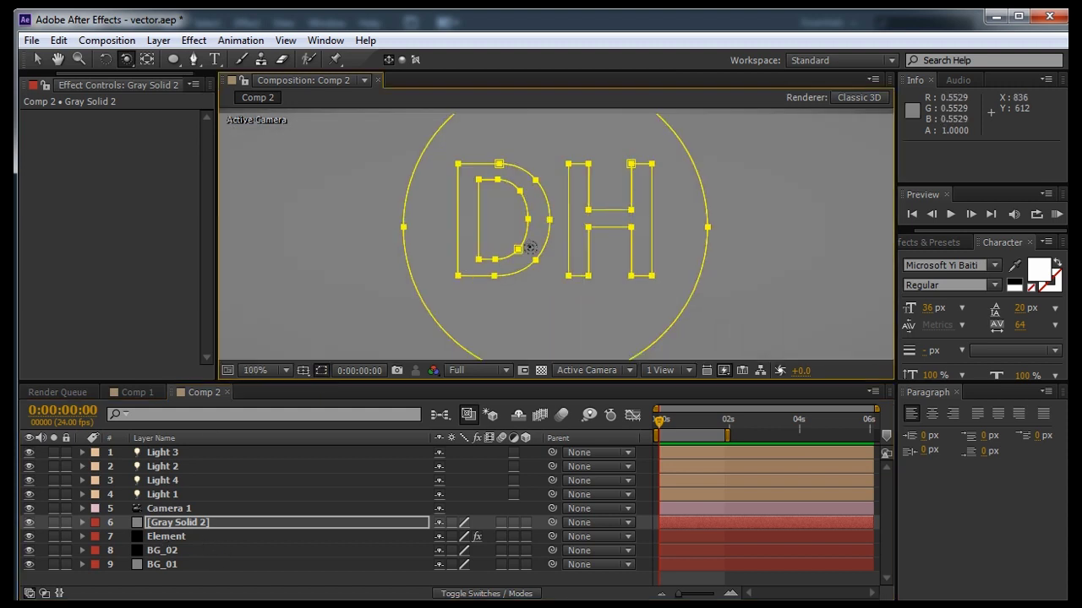
scroll(530, 247, down, 2)
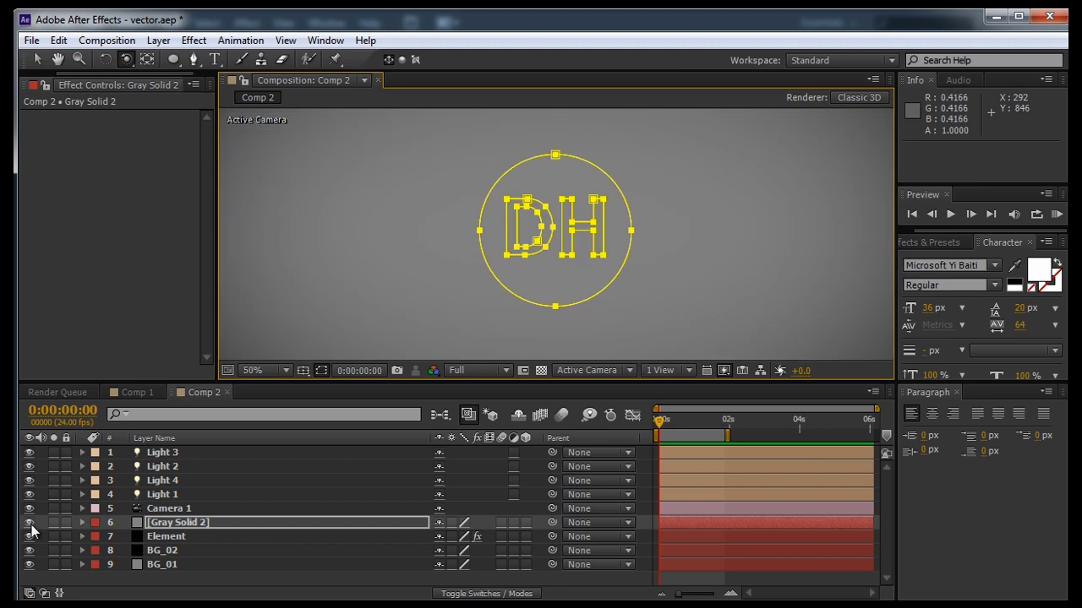
Hide Gray Solid 2 and check the masks at 25% before returning the viewer to 50%
click(29, 522)
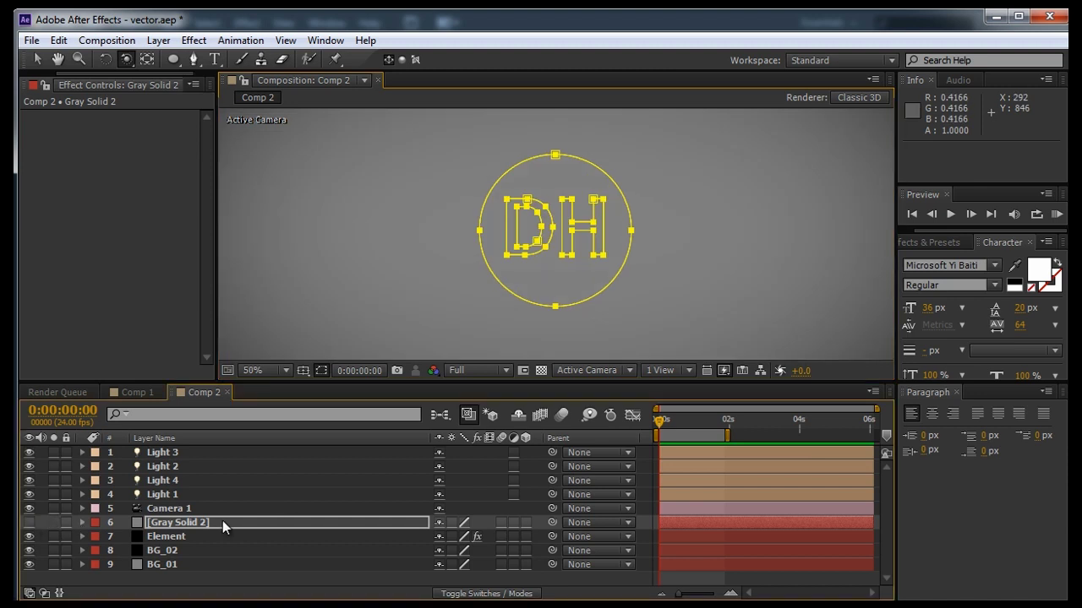
click(254, 370)
click(258, 384)
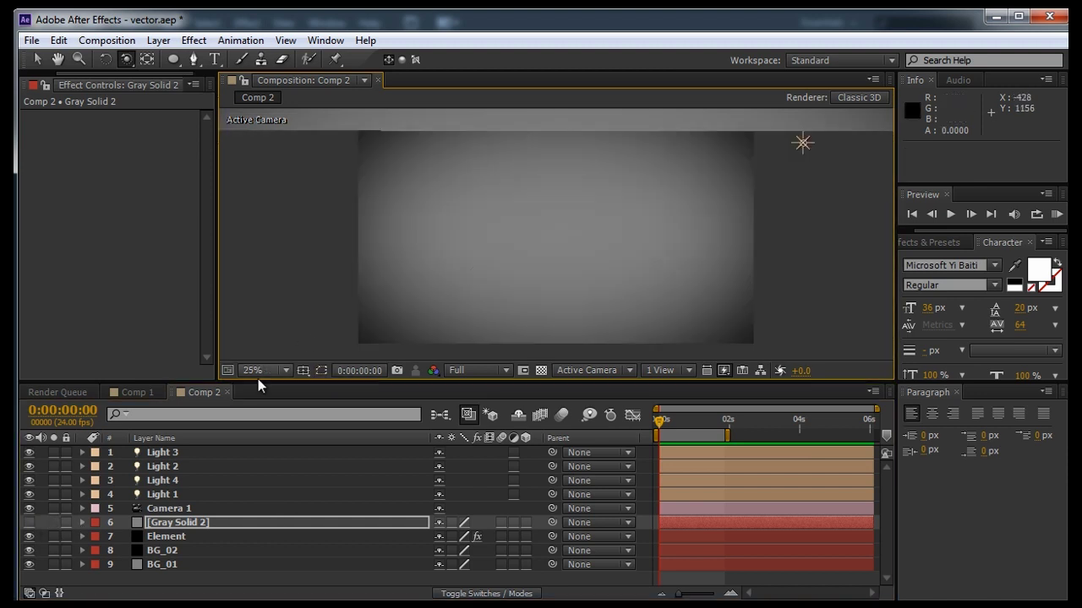
click(321, 371)
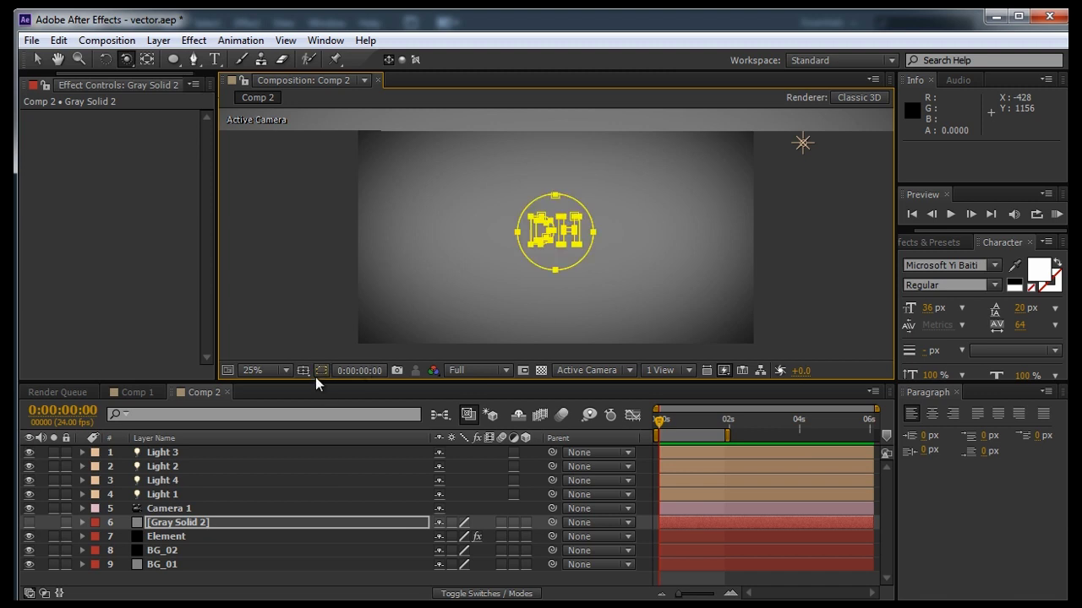
click(321, 370)
click(253, 370)
click(257, 404)
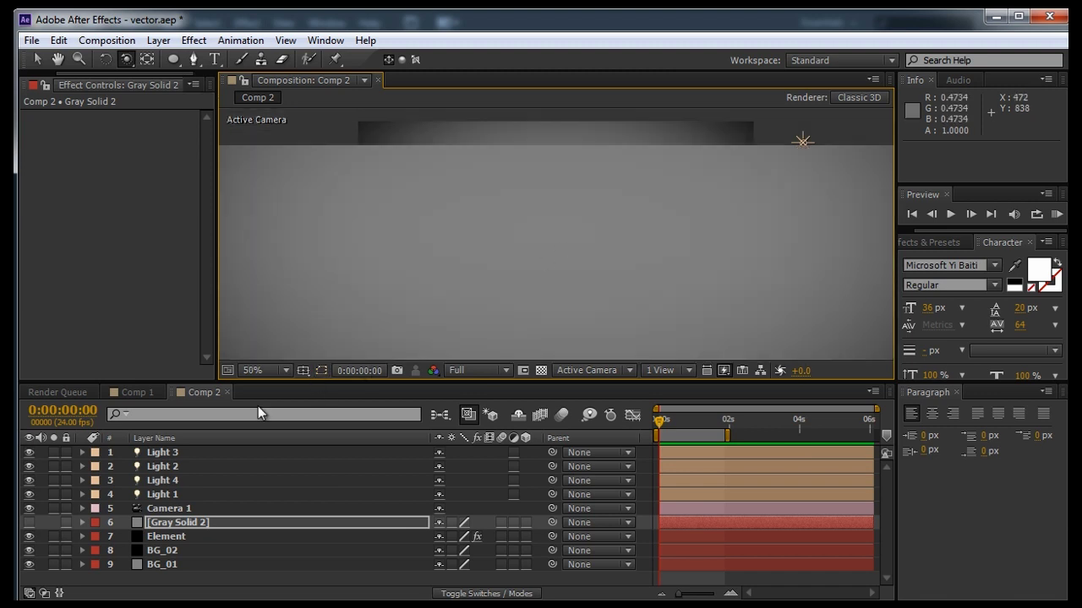
Set Element's Custom Path Layer 1 to Gray Solid 2 and open Scene Setup
click(184, 537)
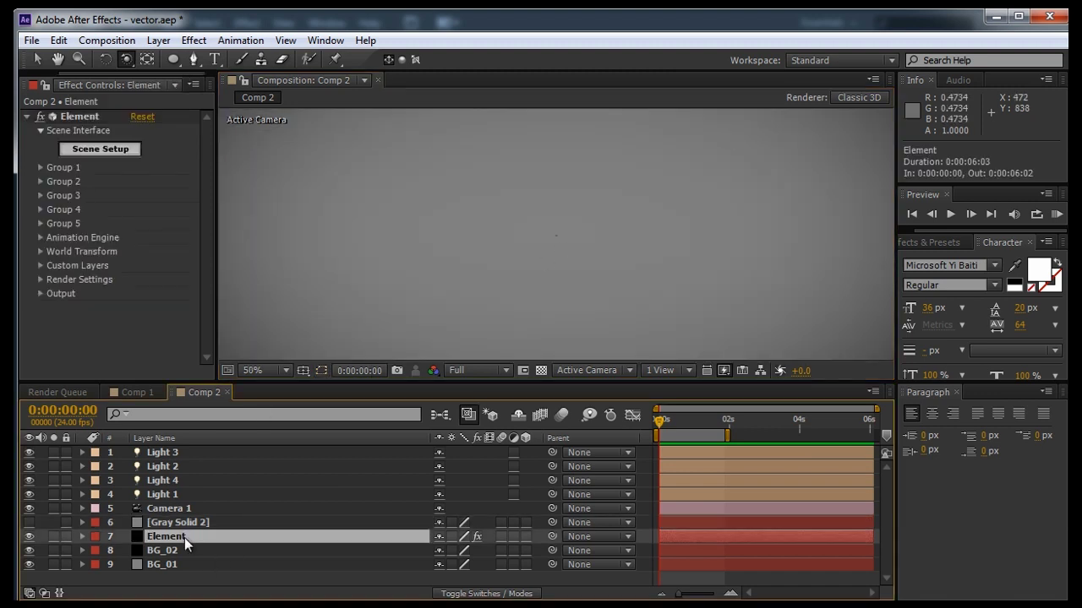
click(40, 265)
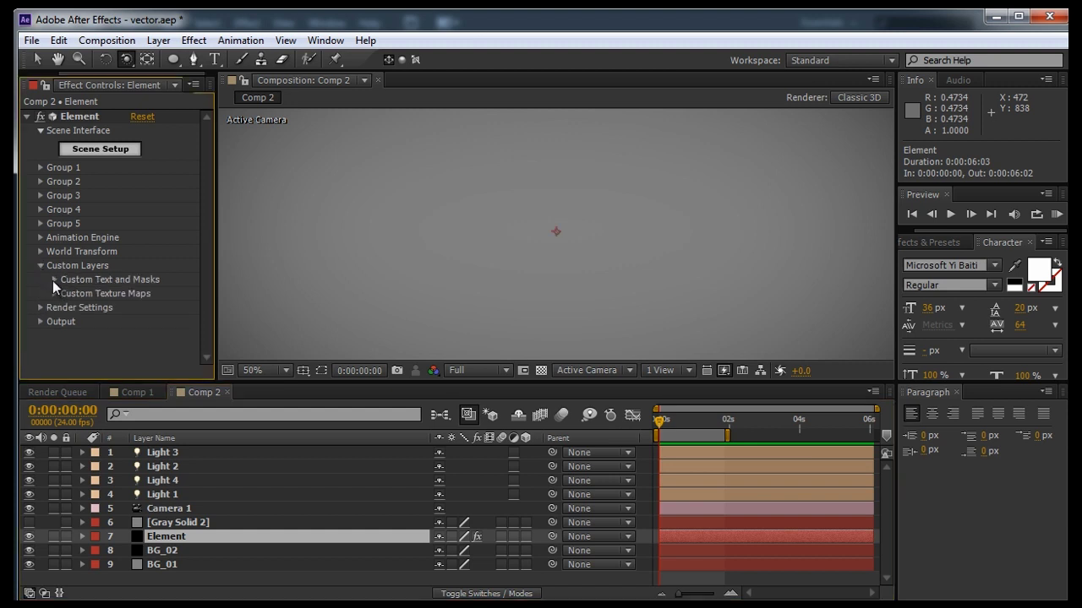
click(54, 279)
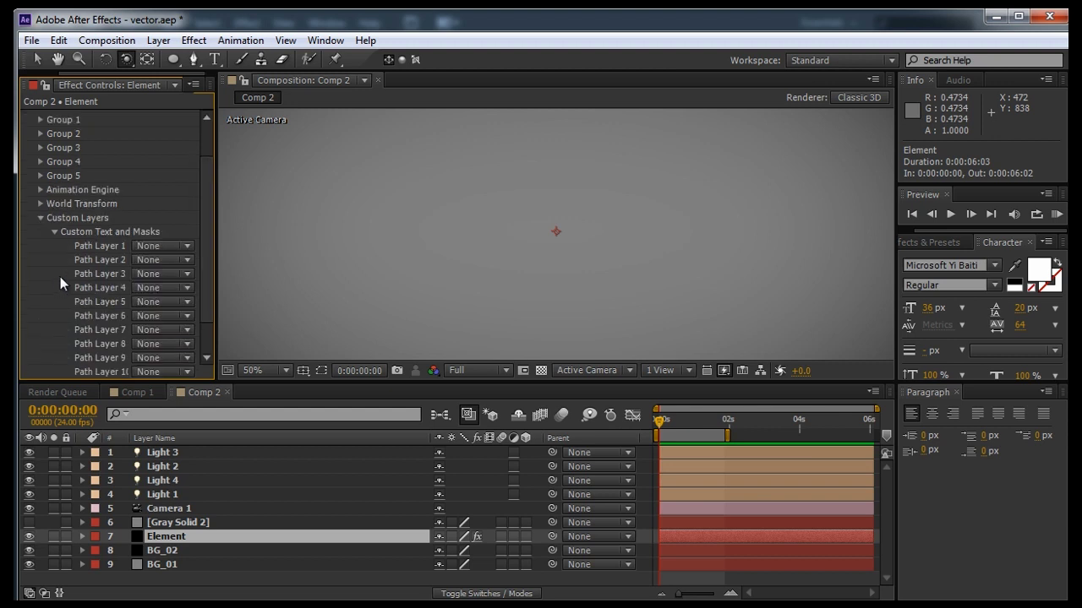
click(144, 247)
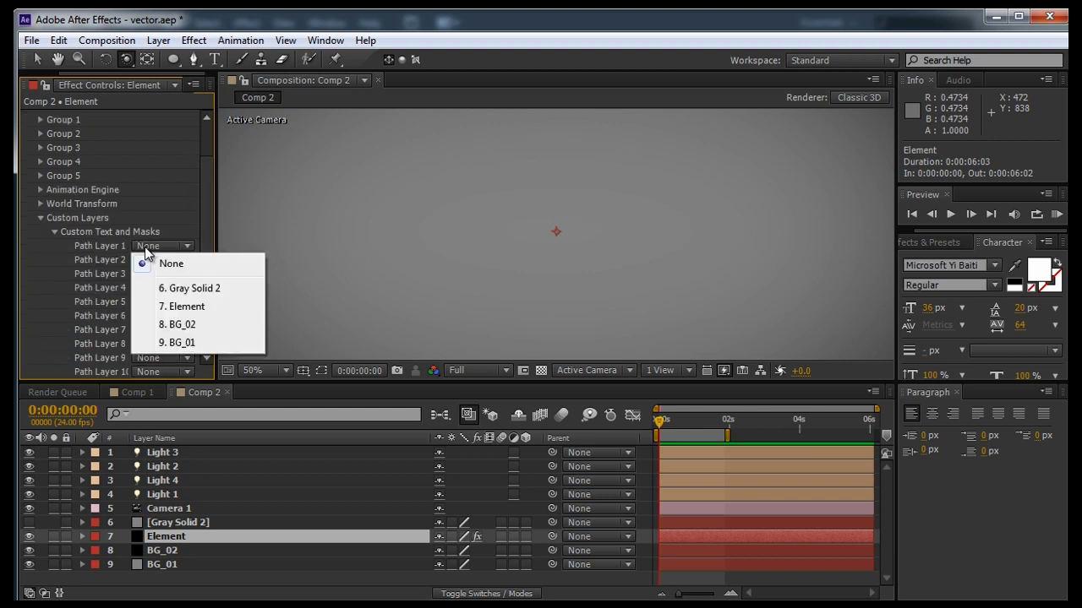
click(230, 287)
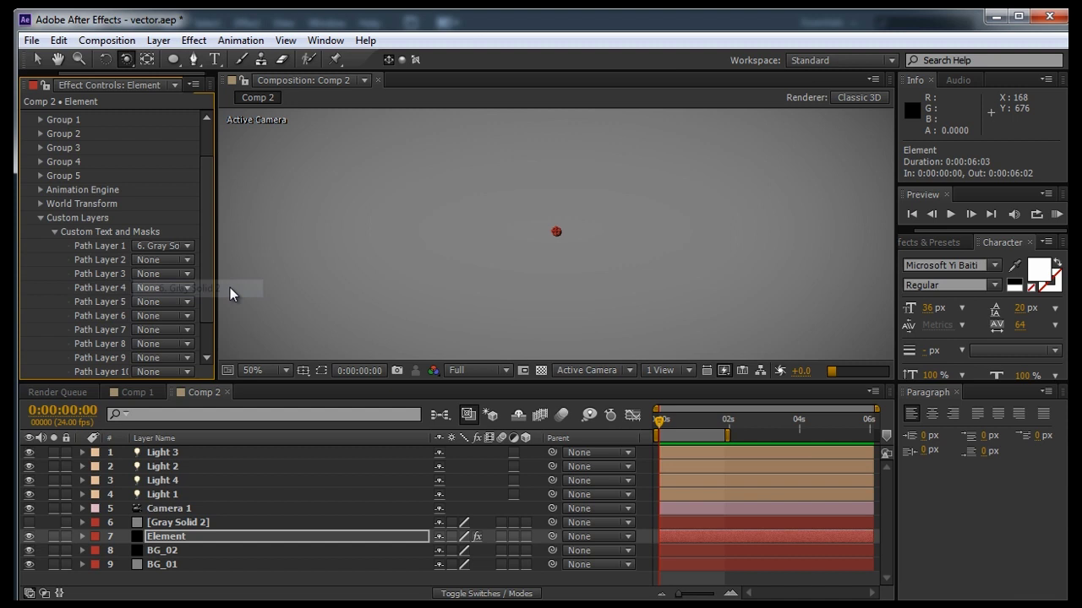
scroll(152, 203, up, 2)
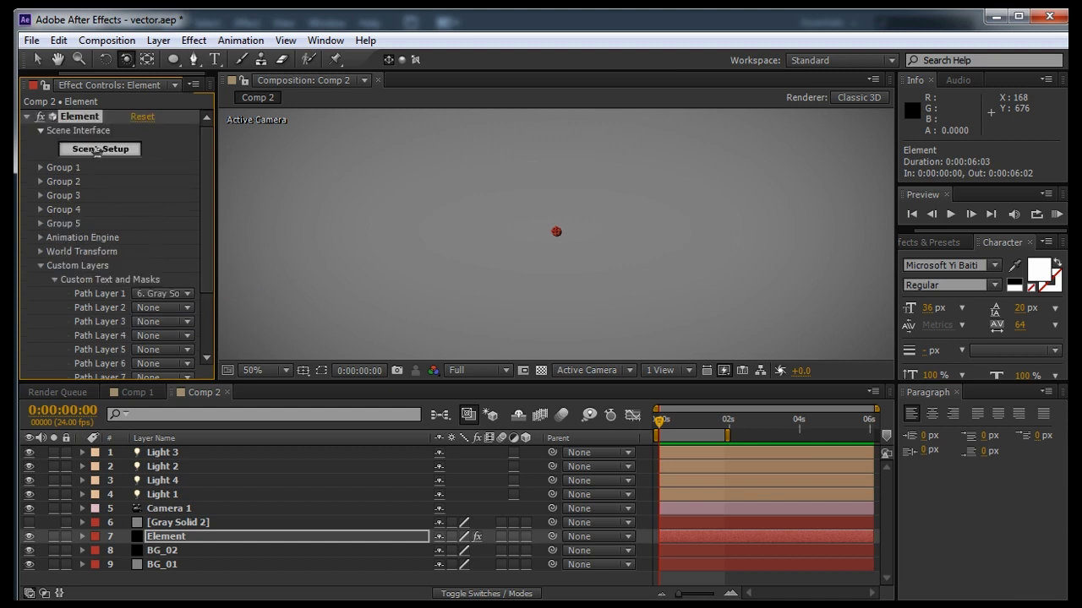
click(97, 150)
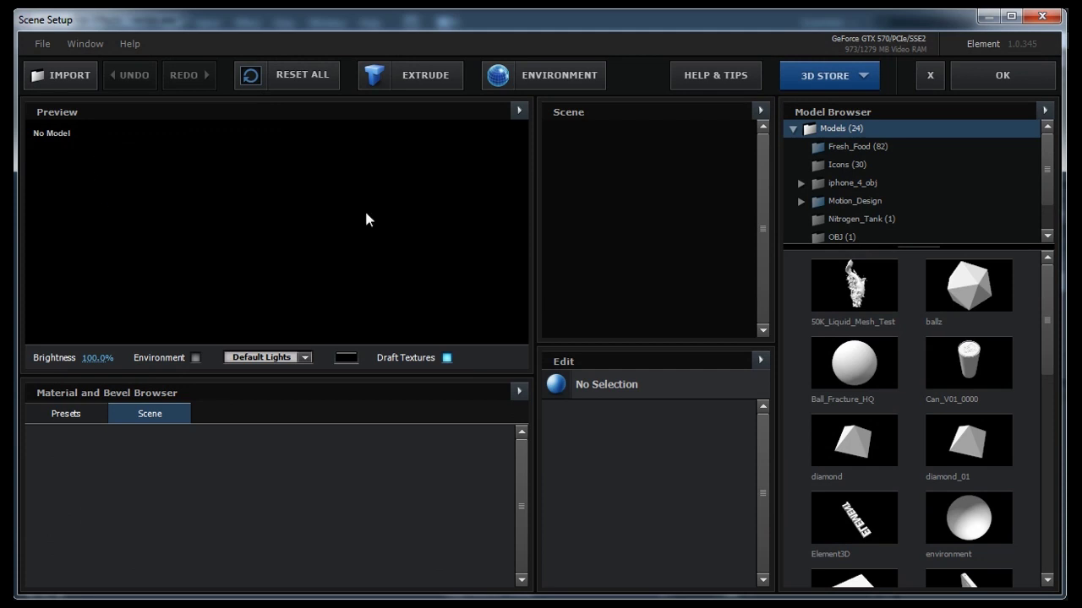
Extrude Custom Path 1 into a 3D DH disc and orbit to inspect it
click(415, 76)
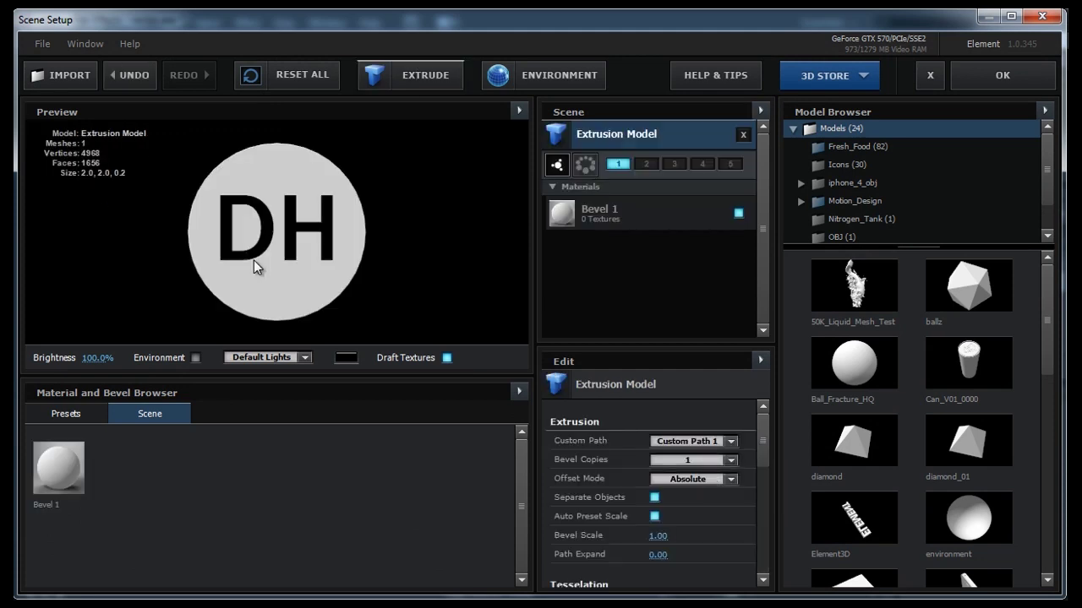
drag(258, 267, 242, 248)
scroll(322, 252, up, 3)
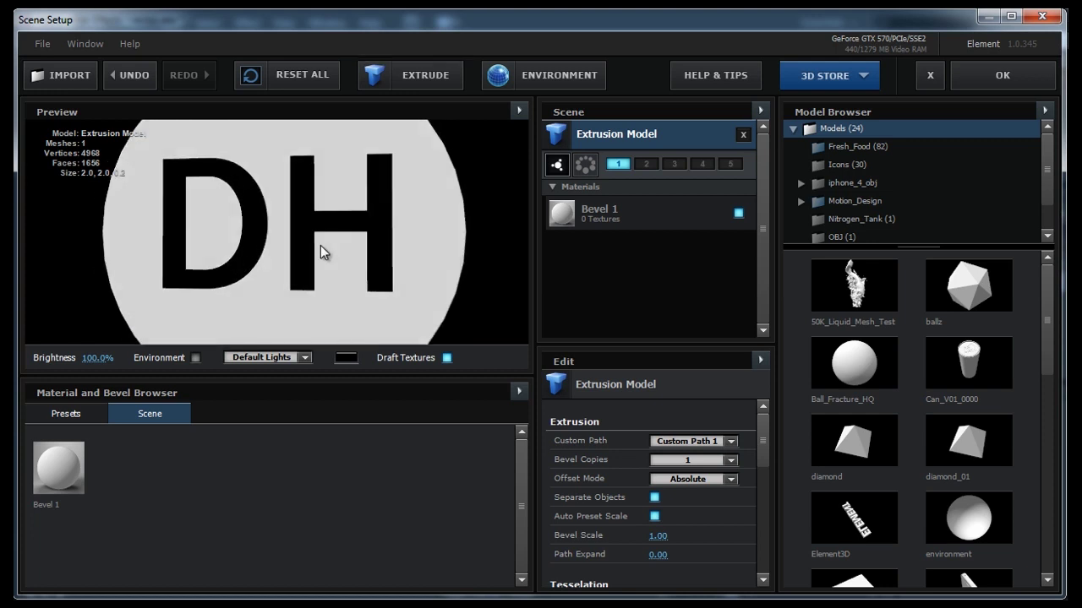
drag(322, 252, 507, 215)
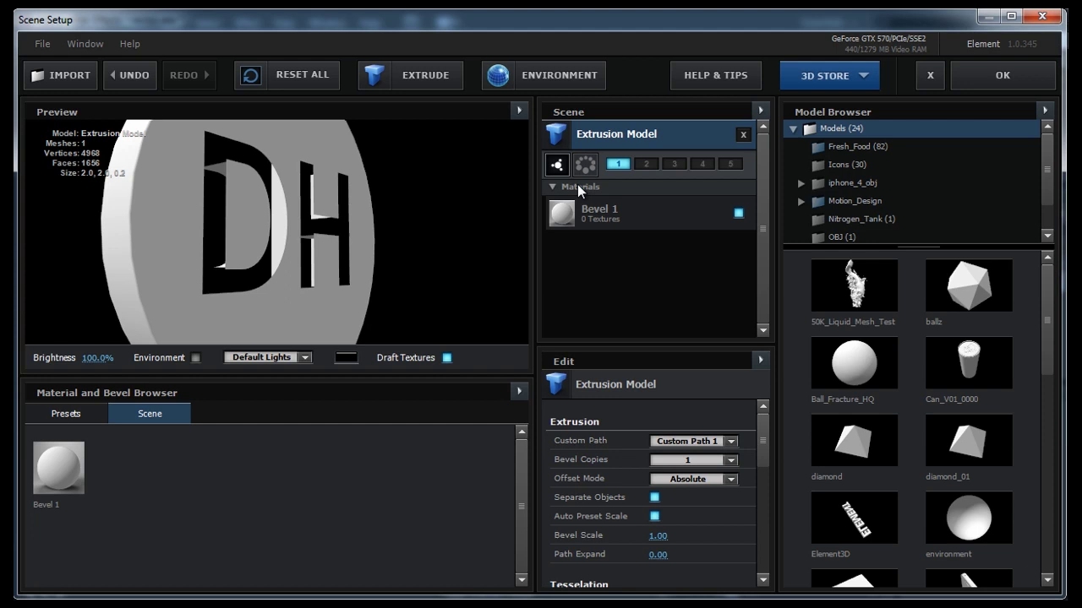
Review the Bevel 1 material and extrusion model, turning the disc to face the camera
click(592, 212)
click(629, 145)
scroll(681, 530, down, 1)
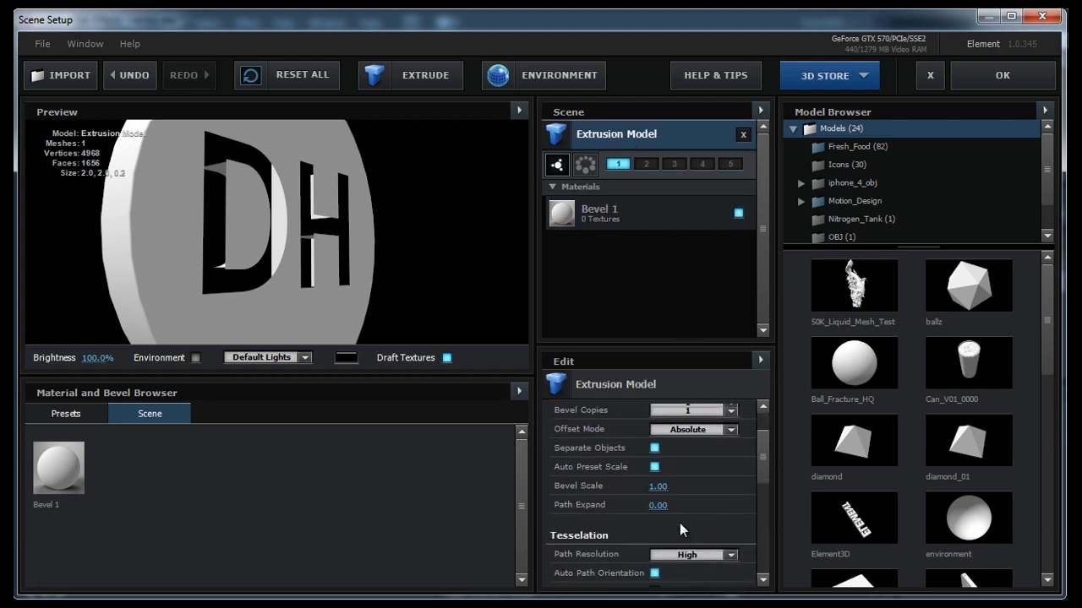
scroll(681, 529, up, 1)
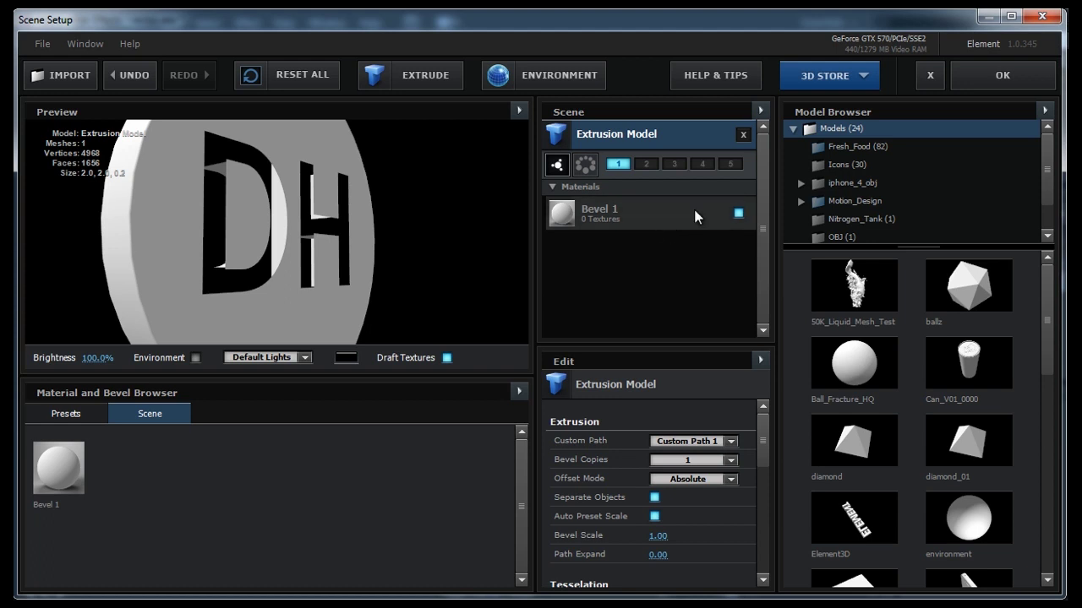
drag(458, 261, 292, 279)
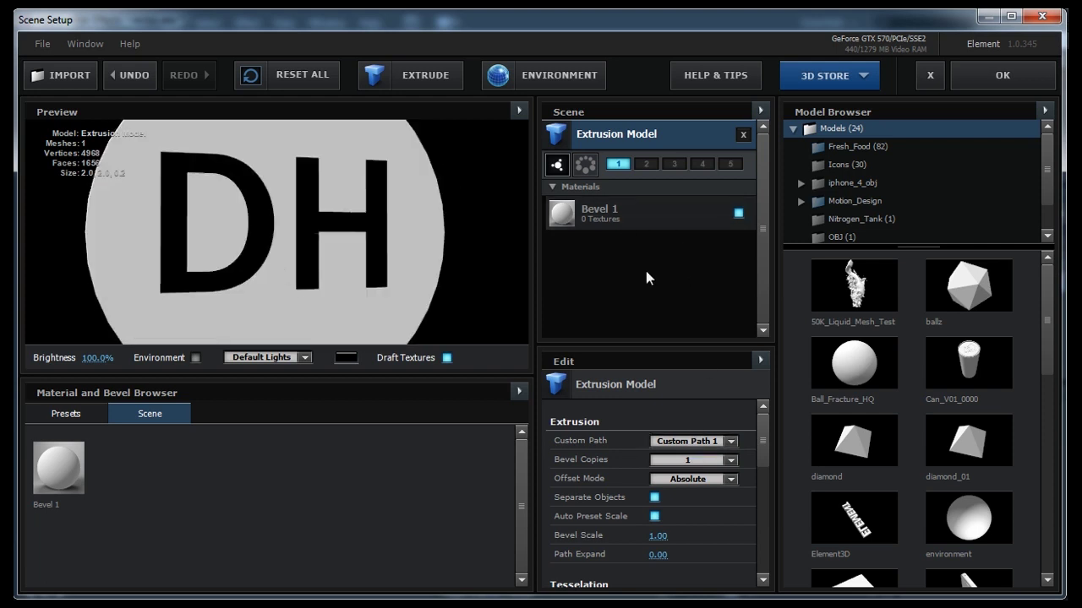
Enable Fix Holes under Tesselation, check the letters, and apply the scene to the composition
scroll(725, 513, down, 3)
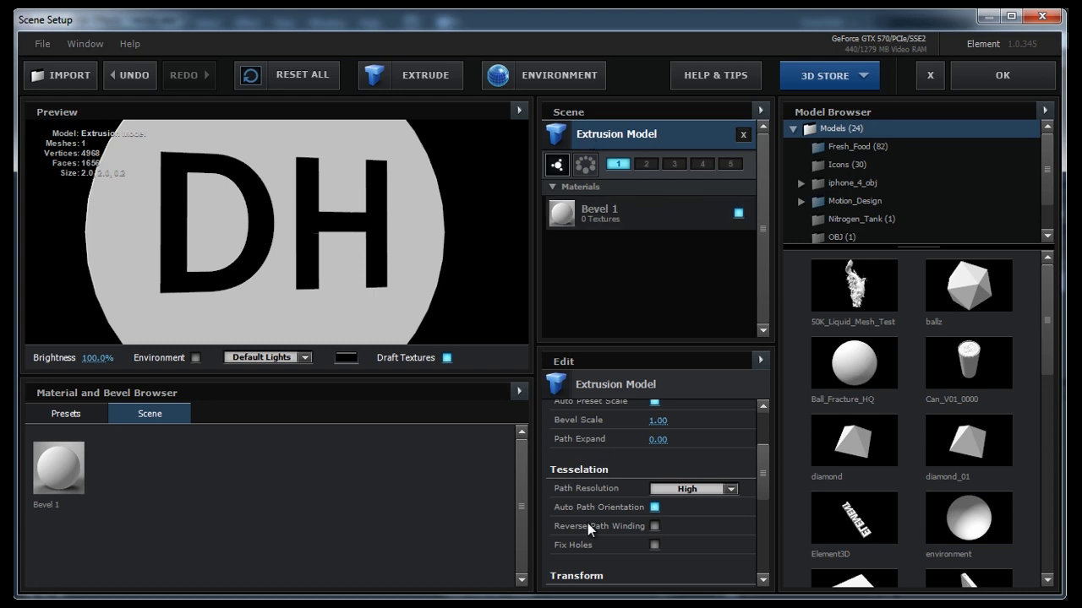
click(654, 545)
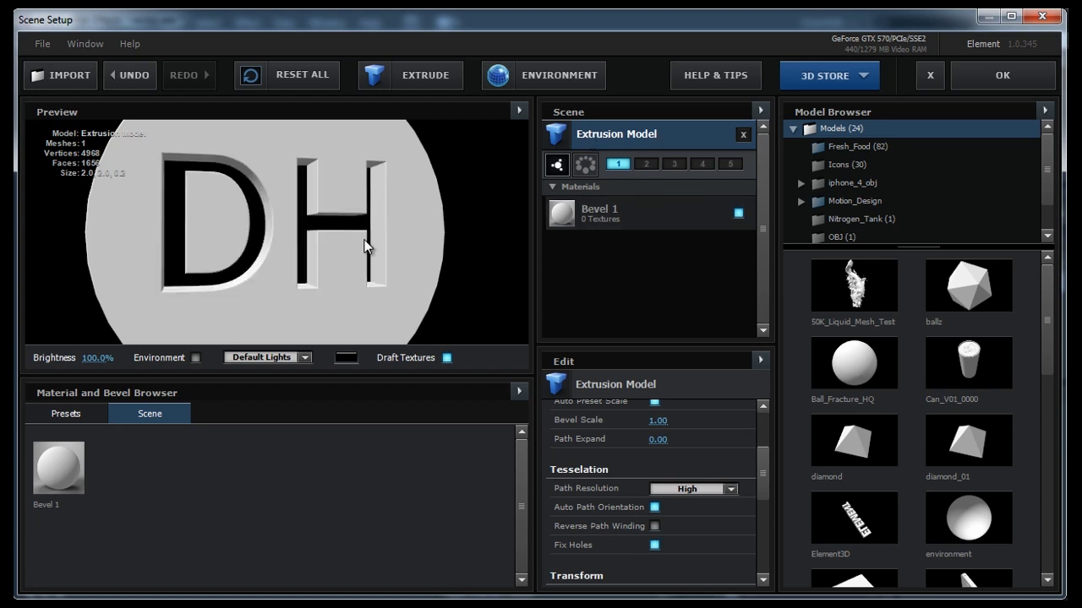
drag(366, 241, 358, 270)
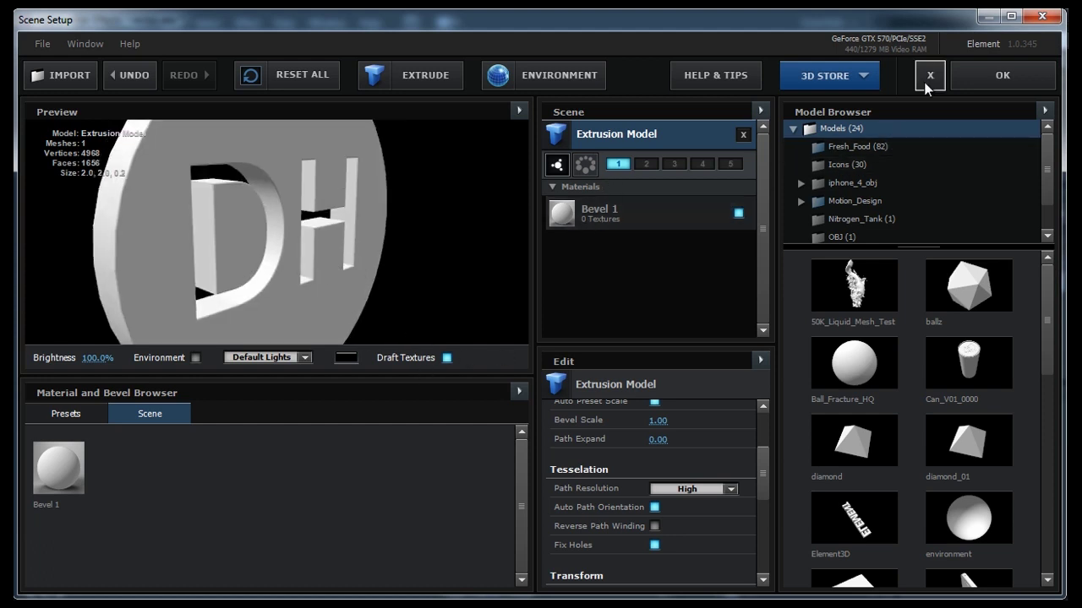
click(976, 76)
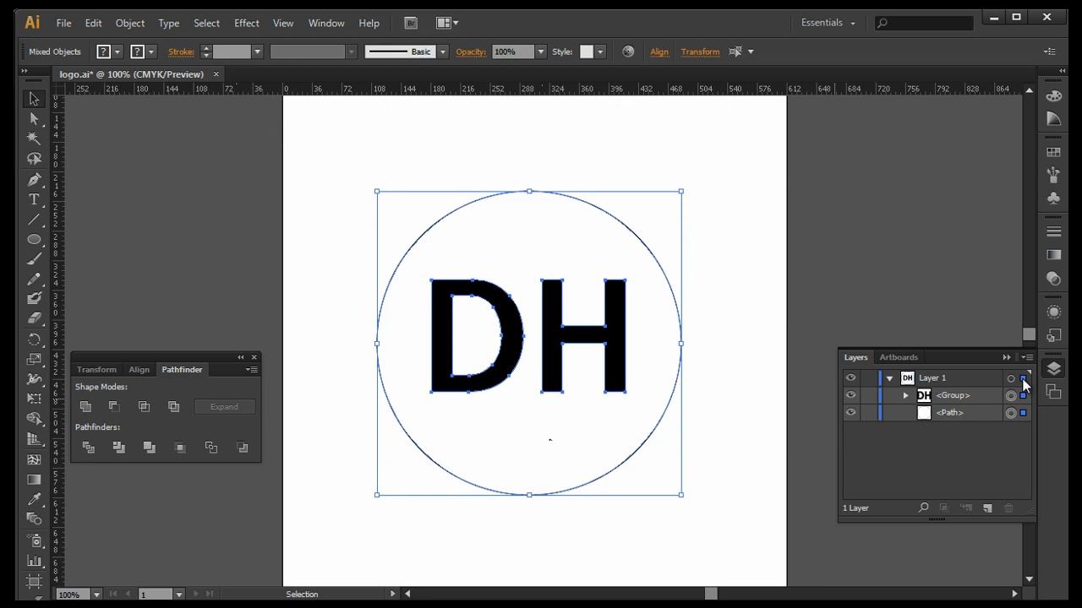
Exclude the DH group from the circle in Pathfinder and copy the combined shape
shift+click(1010, 413)
shift+click(1010, 414)
click(172, 407)
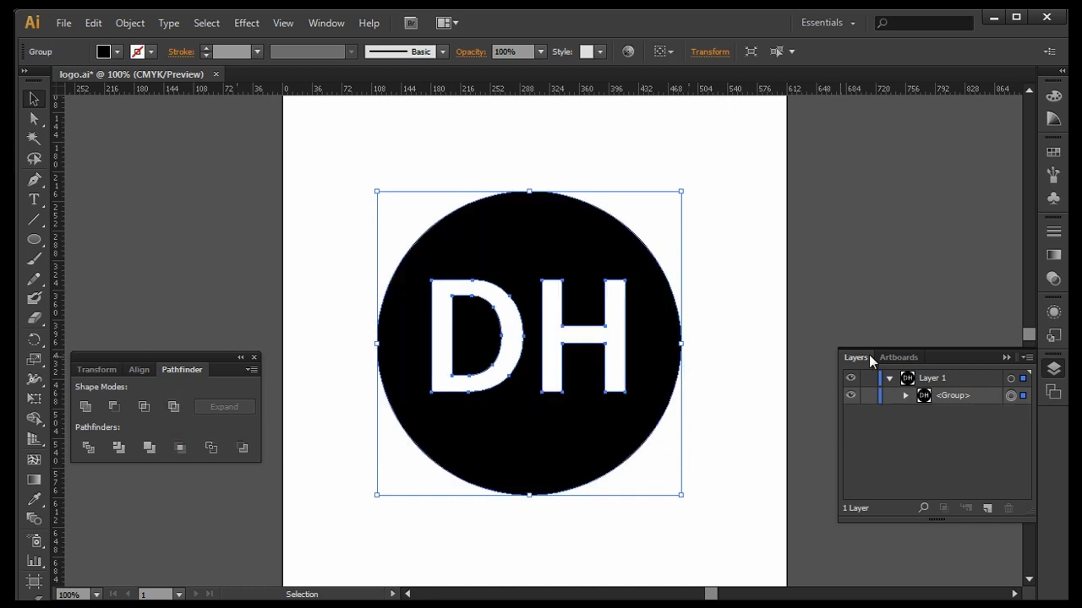
click(64, 22)
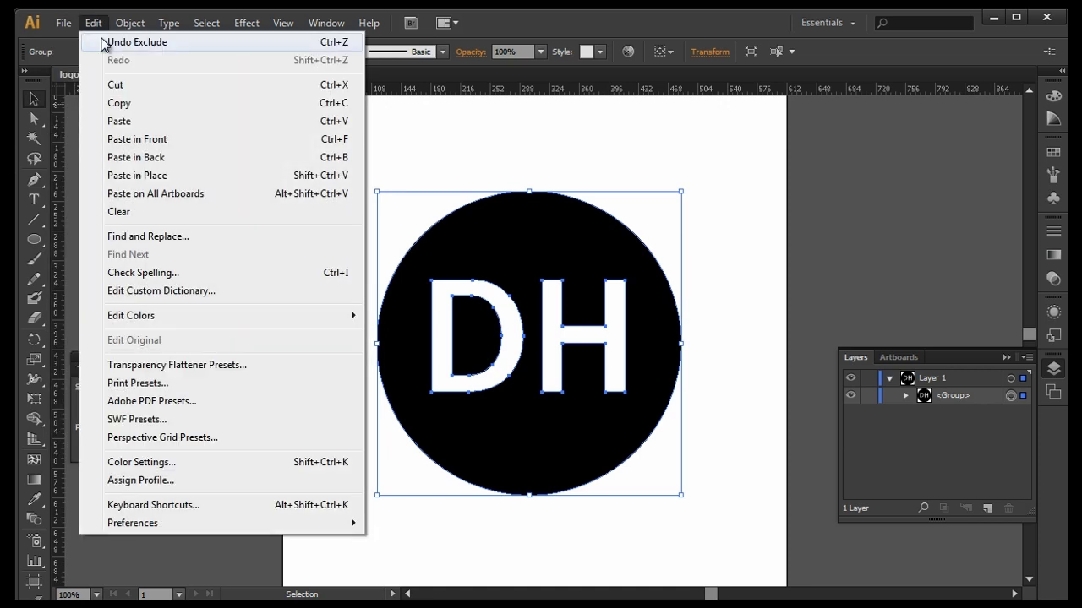
click(151, 107)
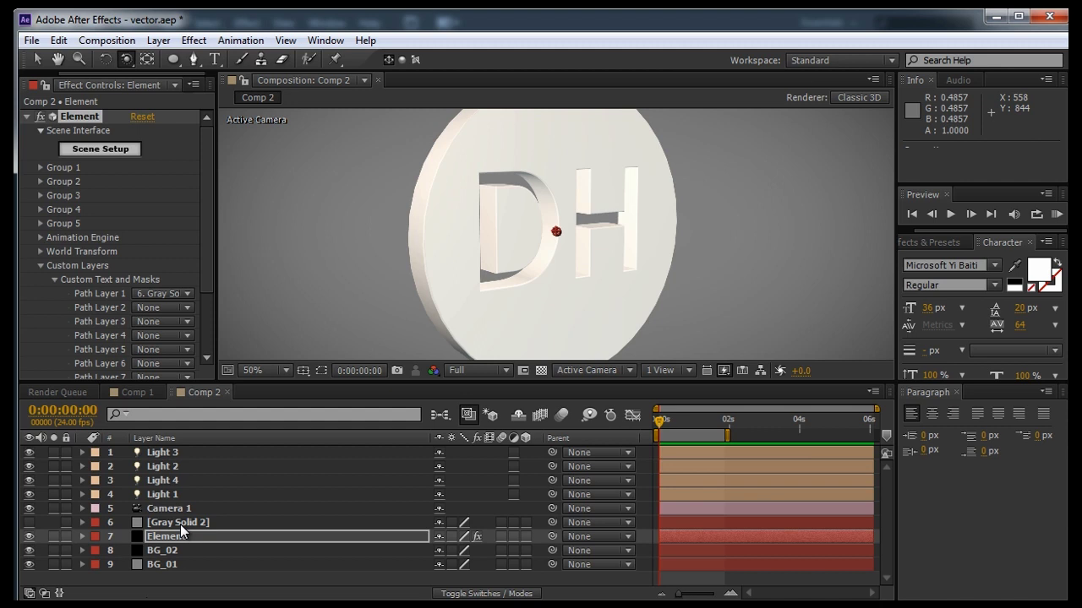
Delete all four old masks from Gray Solid 2
click(180, 524)
click(82, 523)
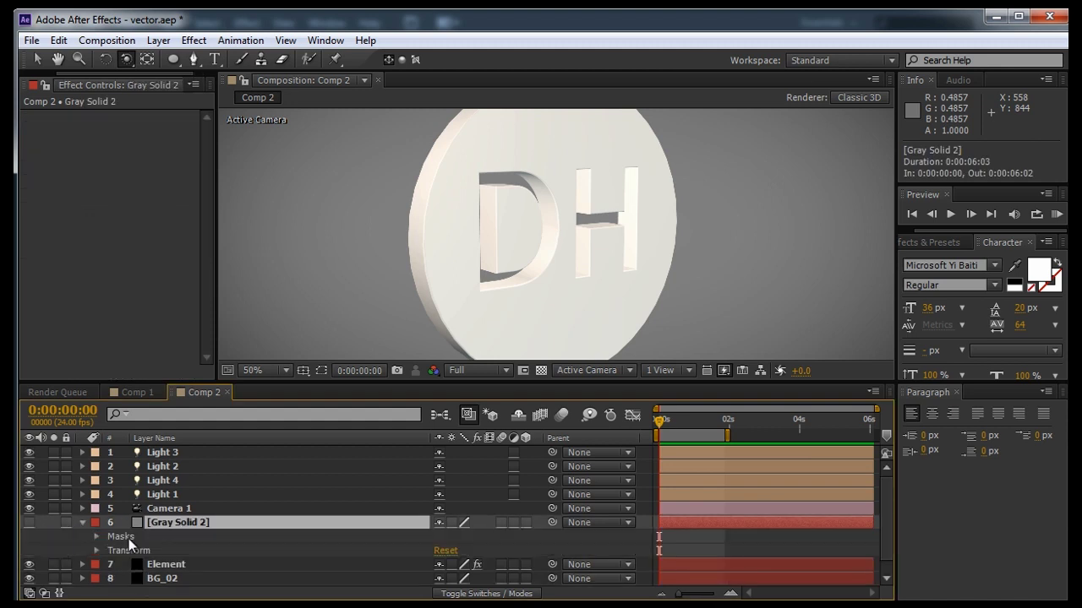
click(96, 537)
click(148, 541)
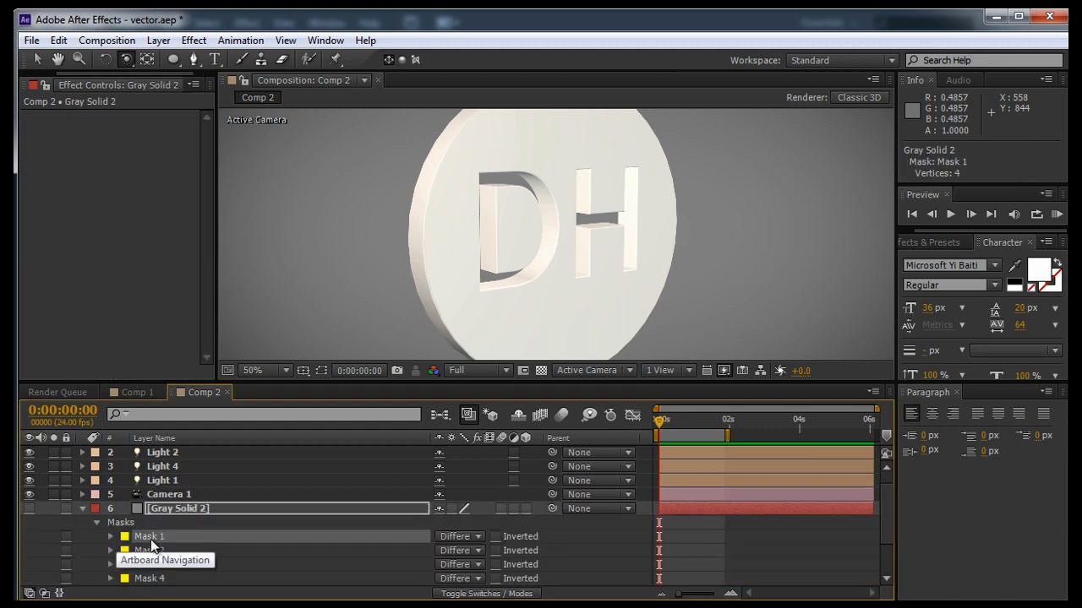
key(Tab)
scroll(249, 537, down, 1)
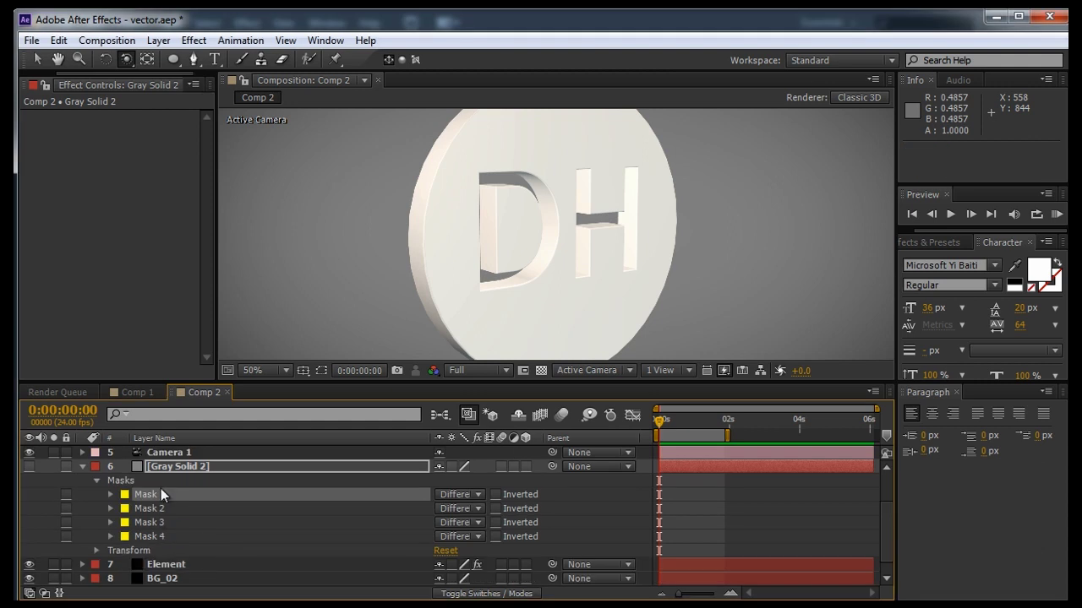
shift+click(166, 538)
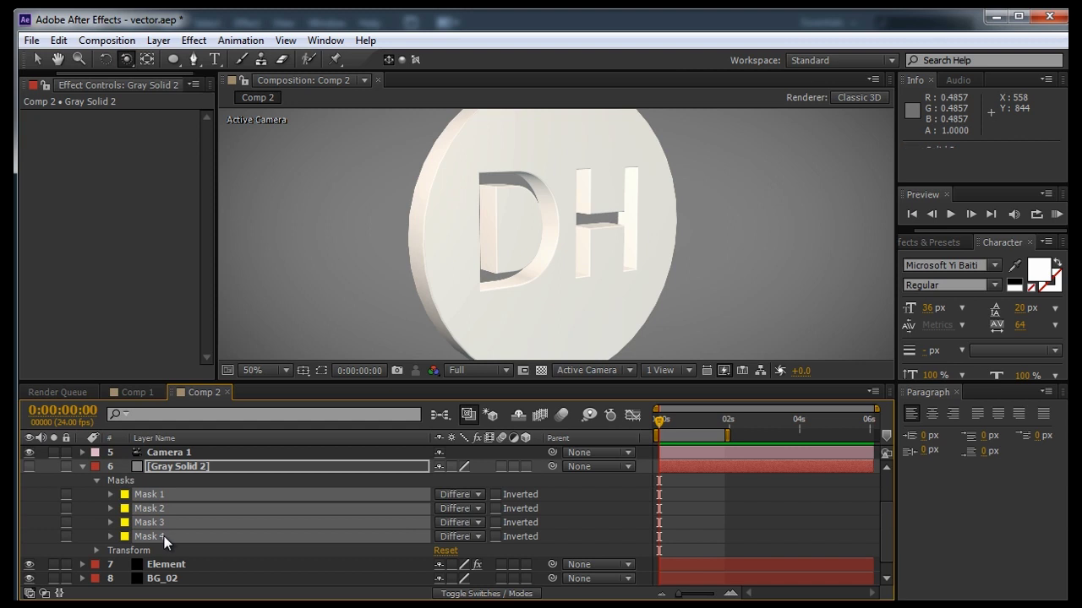
key(Delete)
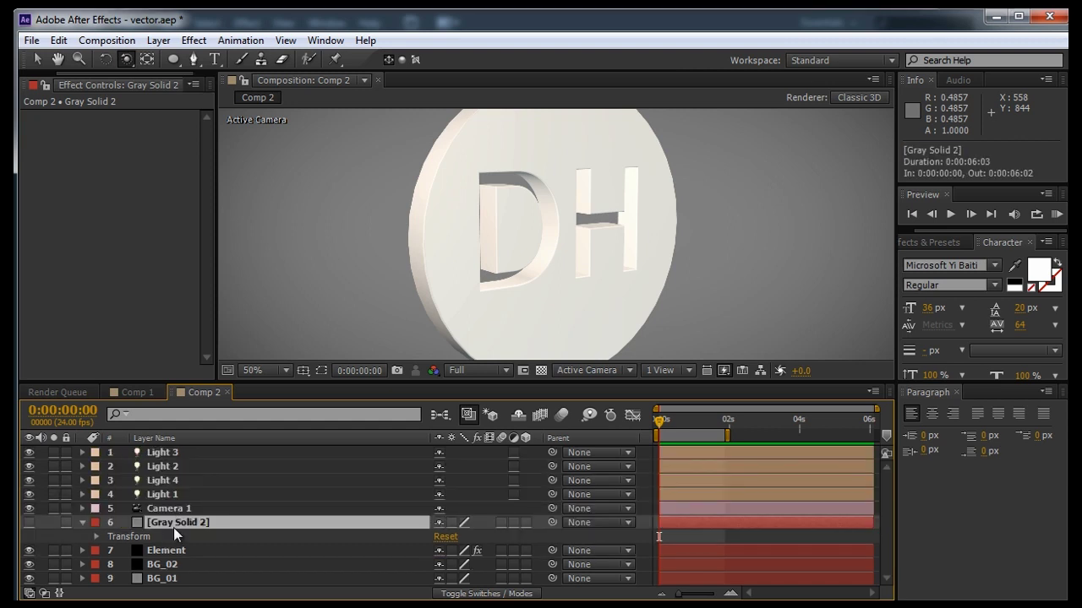
Paste the cut-out logo paths as new masks on Gray Solid 2, then select the Element layer
click(58, 40)
click(114, 181)
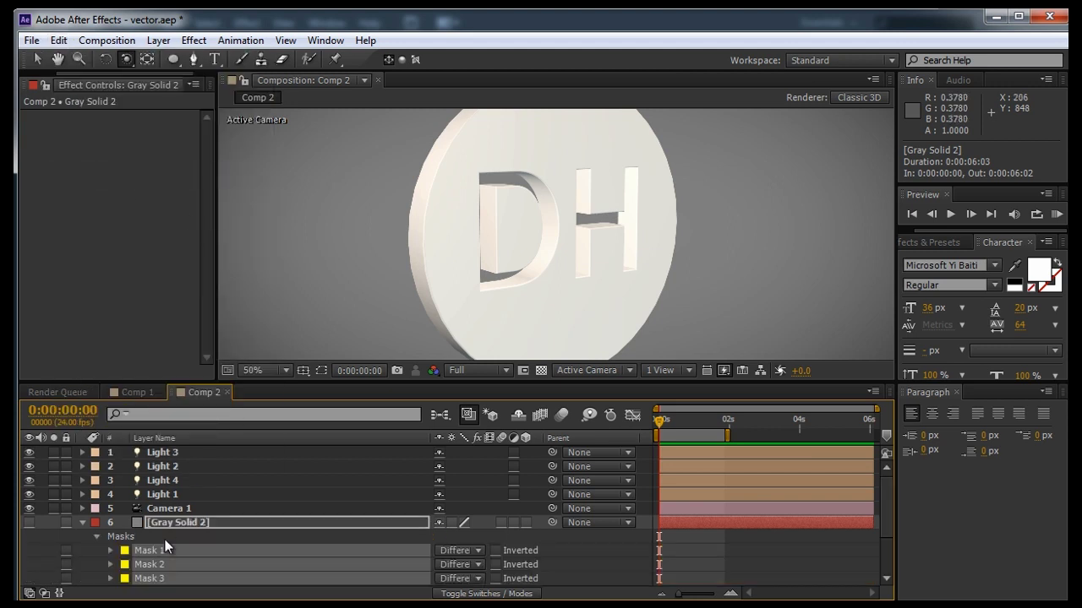
click(321, 370)
scroll(553, 261, up, 2)
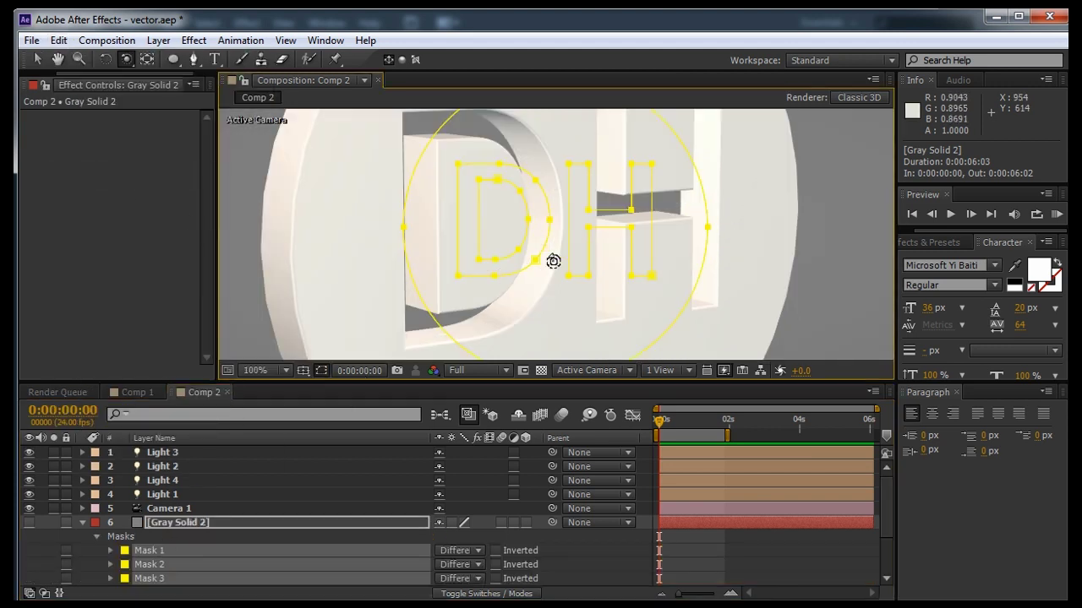
scroll(552, 262, down, 2)
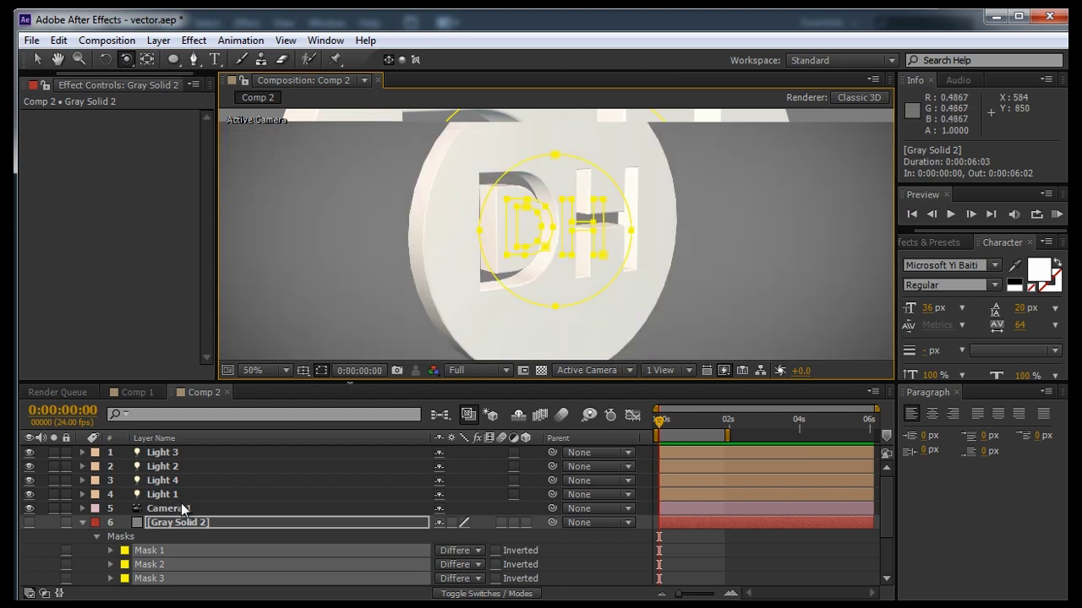
scroll(148, 566, down, 3)
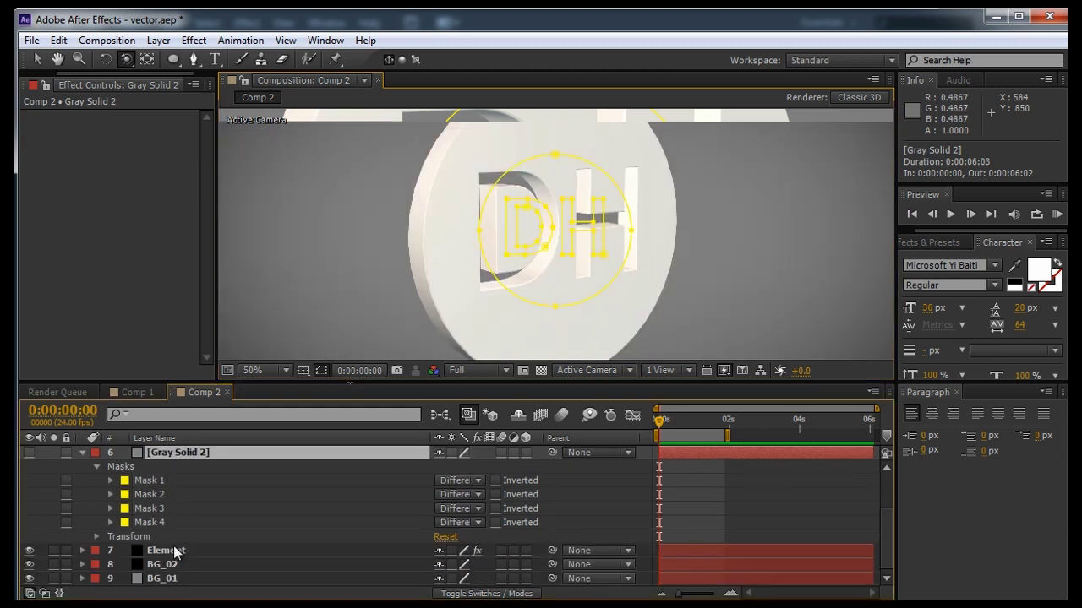
click(174, 551)
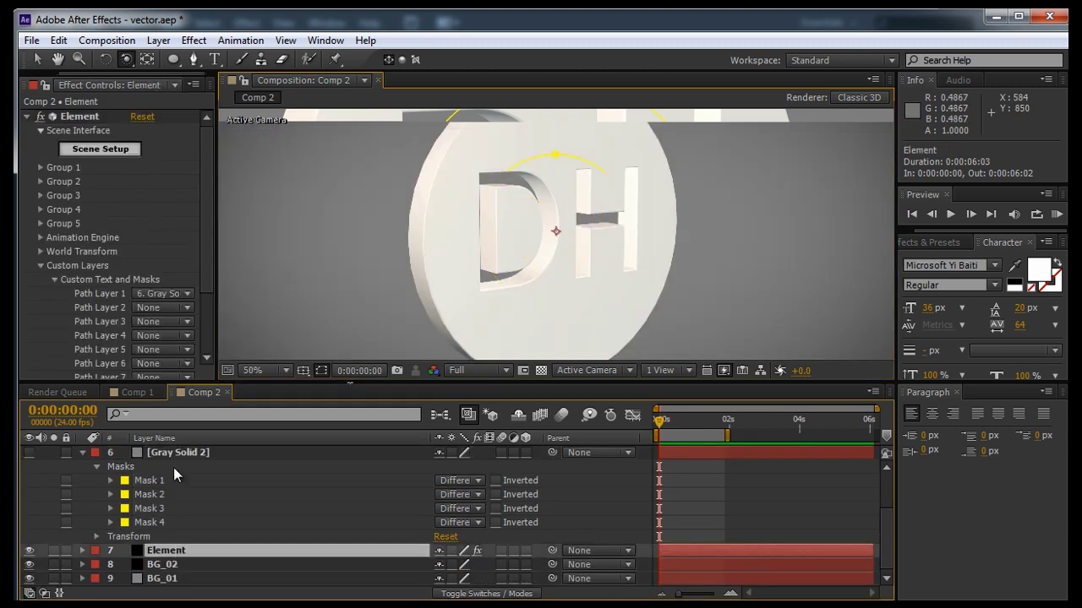
Reopen Scene Setup, turn off Fix Holes, and keep path resolution at High
click(102, 149)
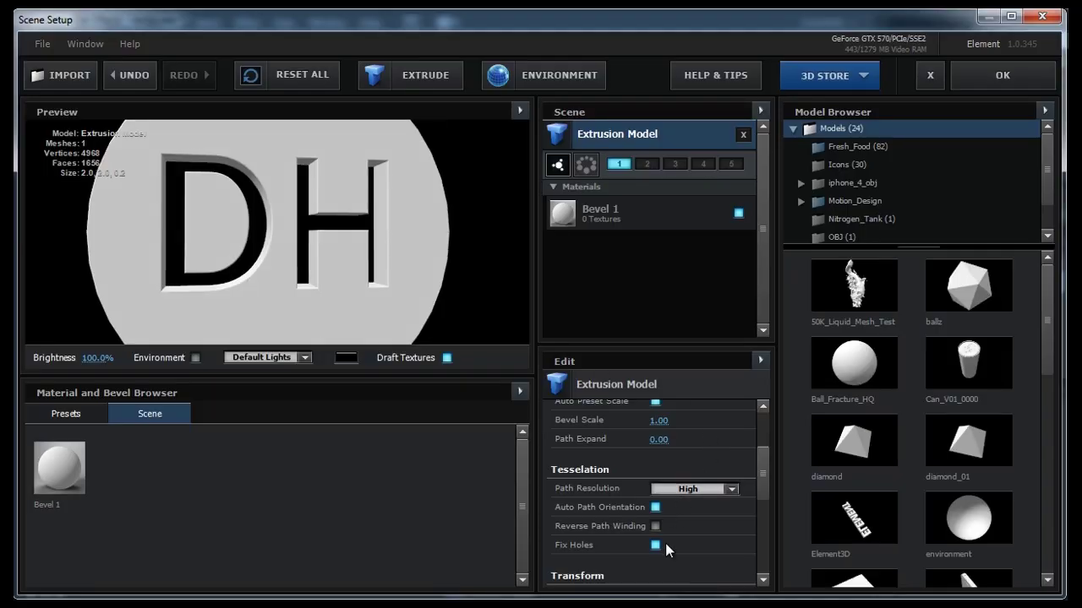
click(655, 545)
drag(404, 238, 309, 211)
click(725, 501)
click(693, 529)
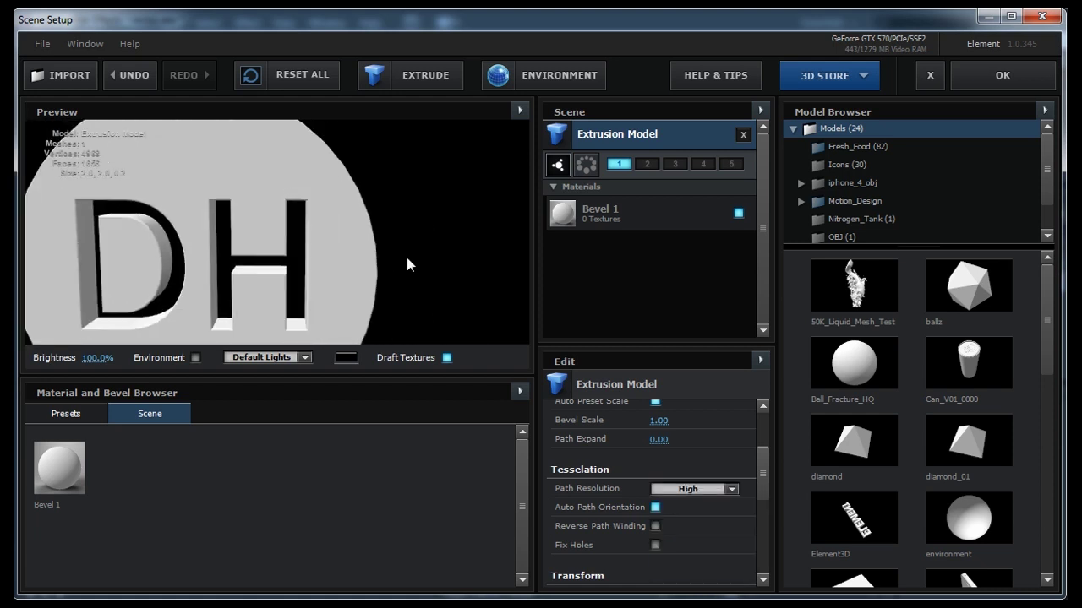
Try path resolutions Ultra and Extreme and switch the preview to wireframe
click(731, 489)
click(689, 548)
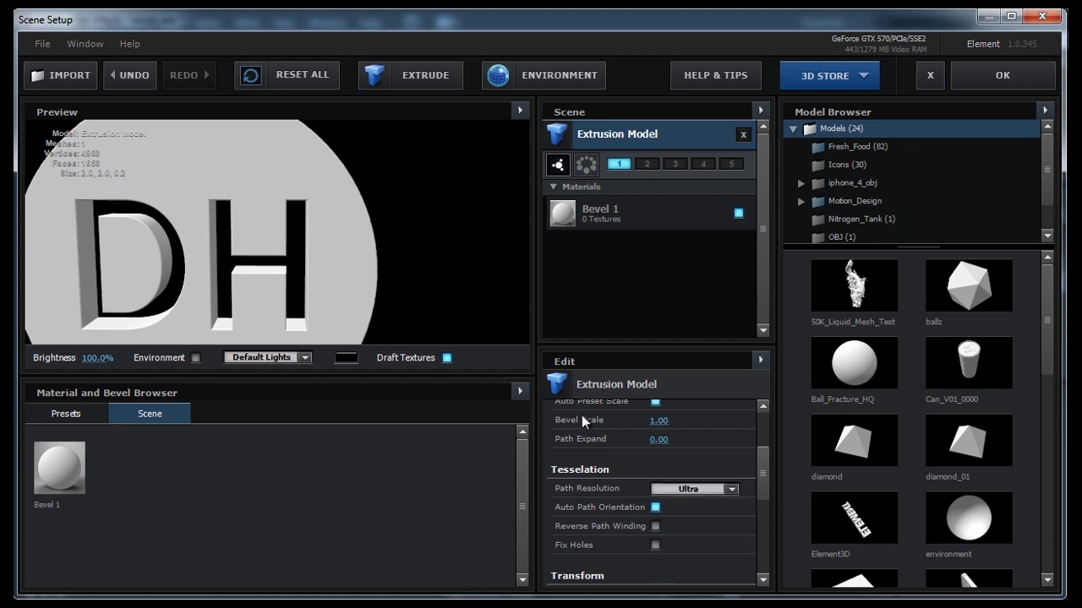
click(715, 492)
click(723, 566)
click(519, 110)
click(565, 199)
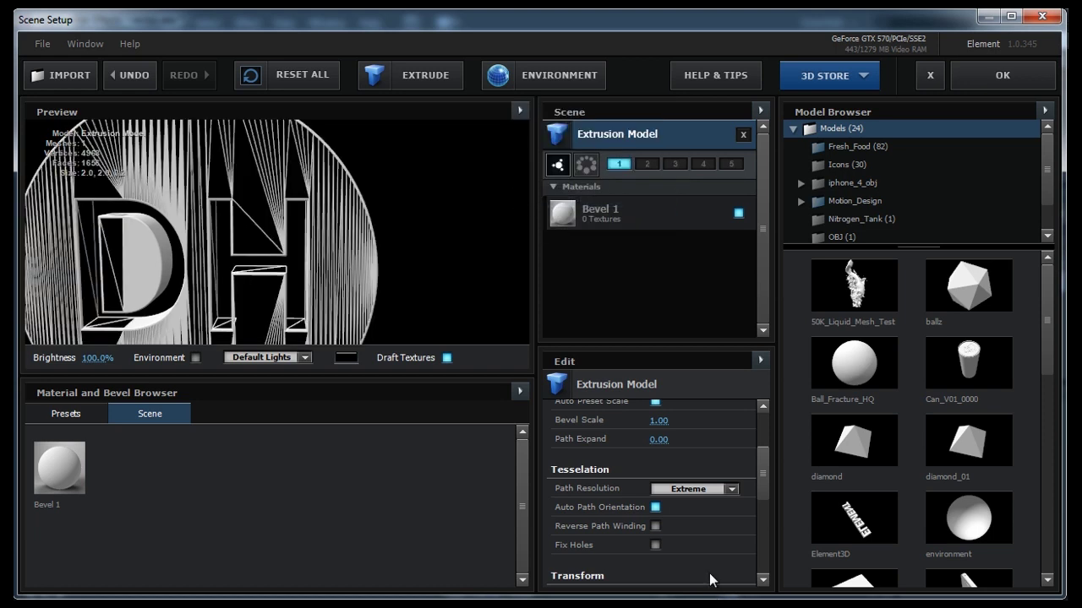
Compare Ultra and Extreme path resolution, settling on Ultra
scroll(387, 303, down, 2)
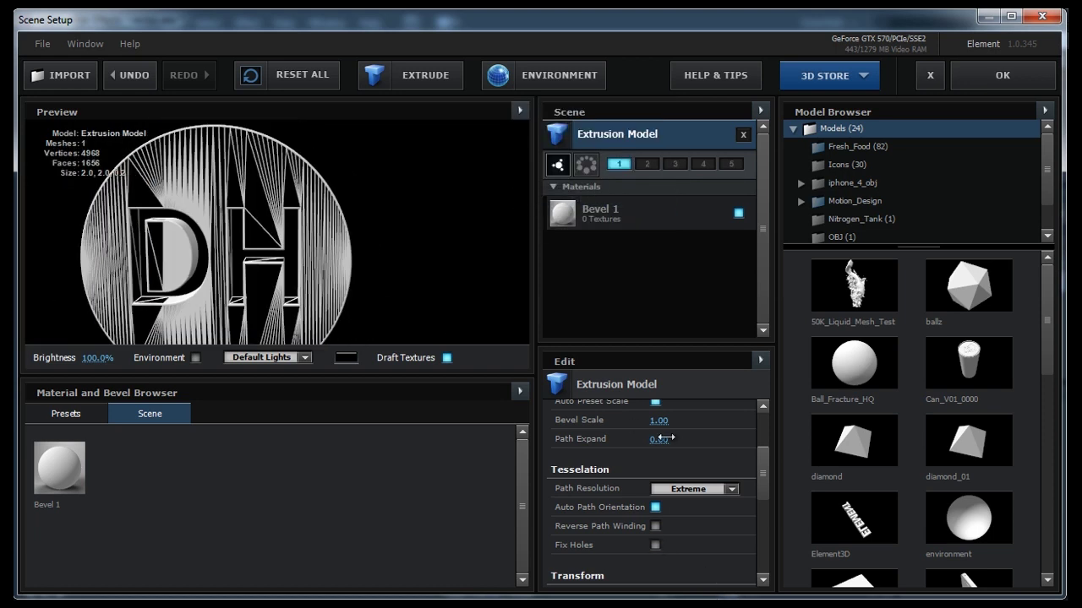
click(707, 491)
click(712, 549)
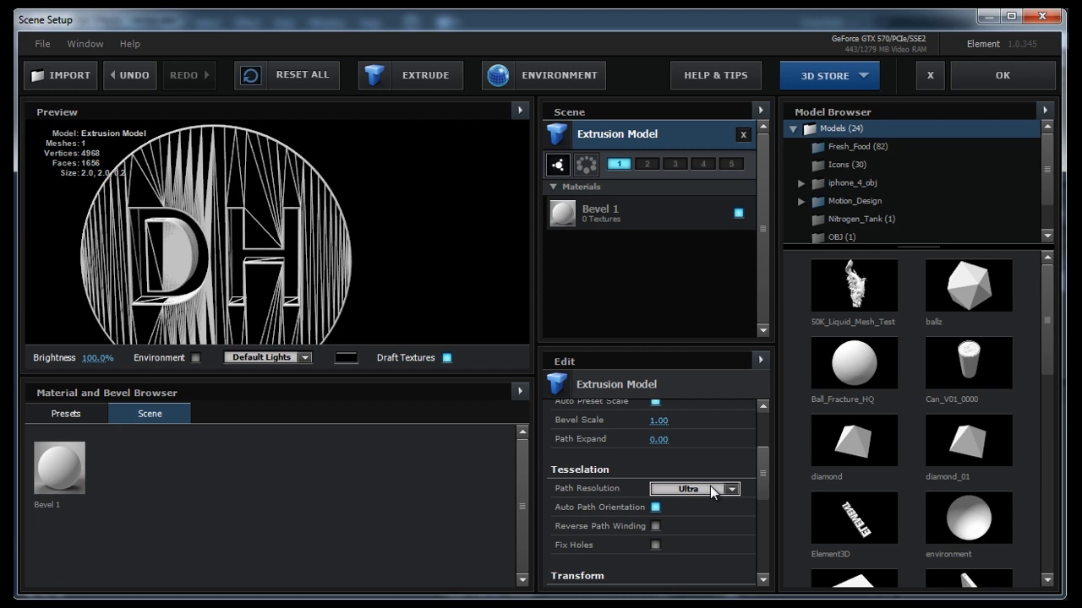
click(712, 491)
click(712, 563)
click(731, 490)
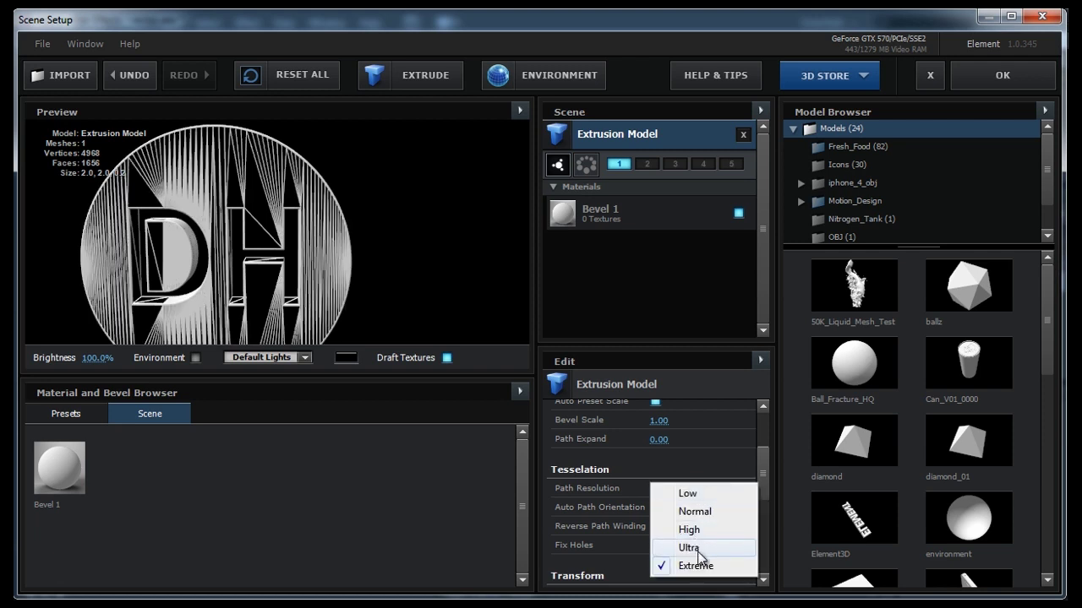
click(710, 548)
scroll(689, 433, up, 3)
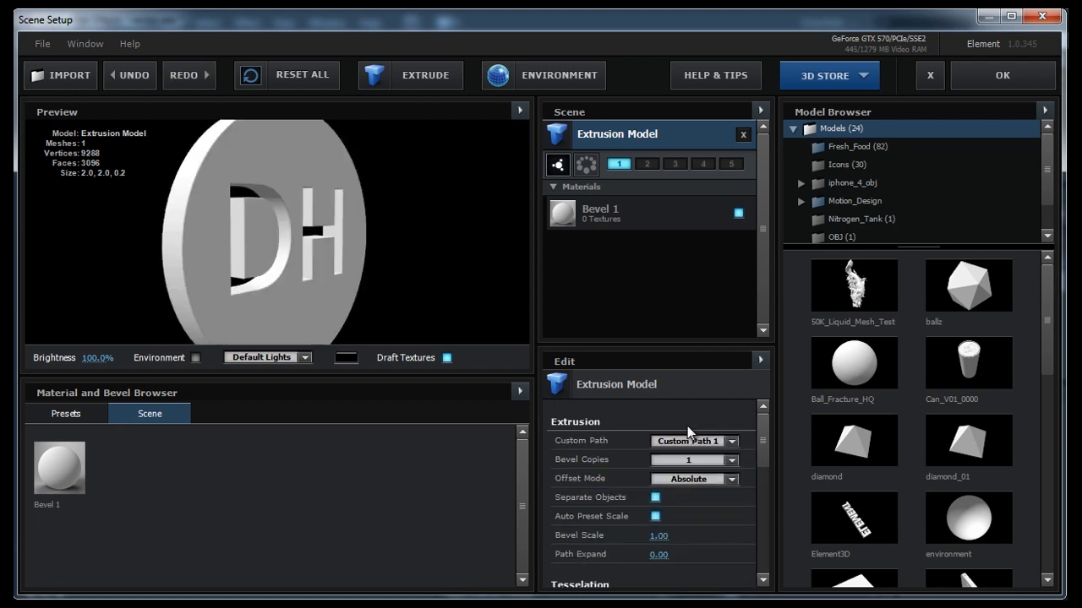
In Bevel 1, set Extrude to 4.00 and Bevel Size to 1.06
click(662, 219)
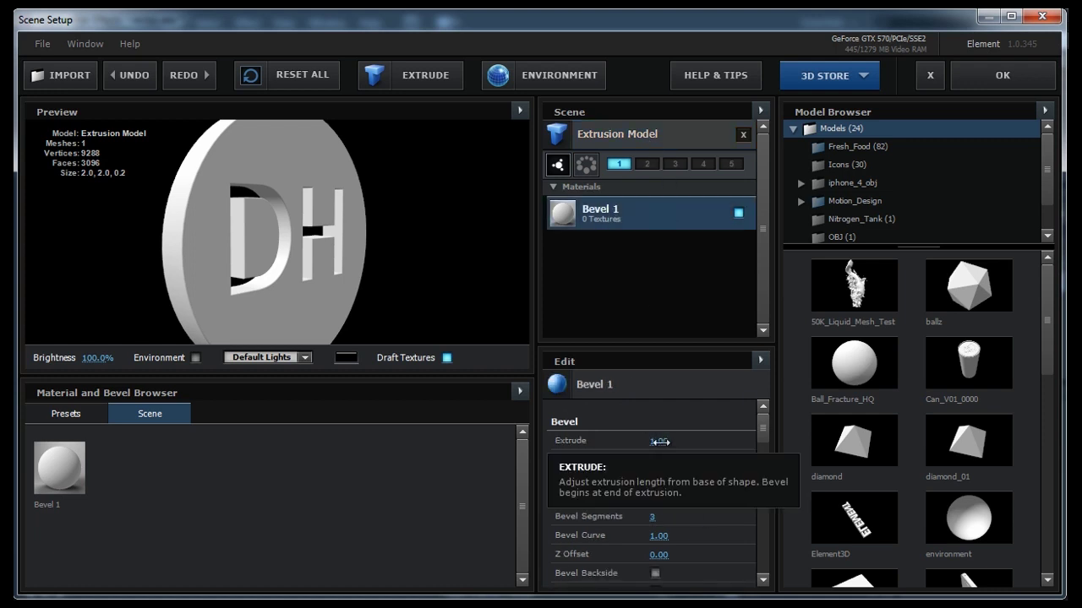
drag(660, 441, 907, 447)
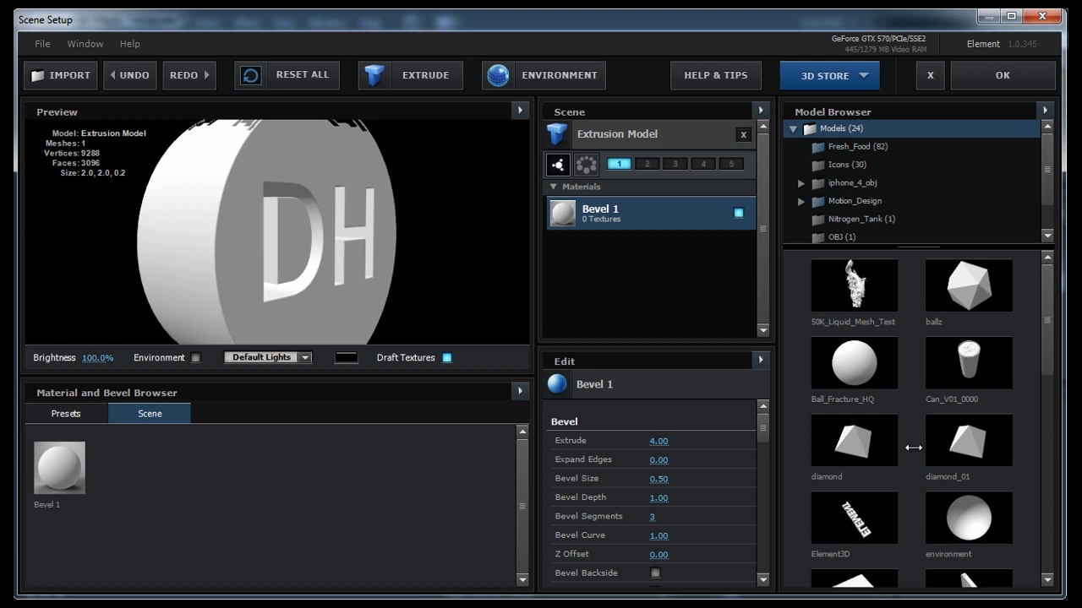
drag(389, 256, 511, 294)
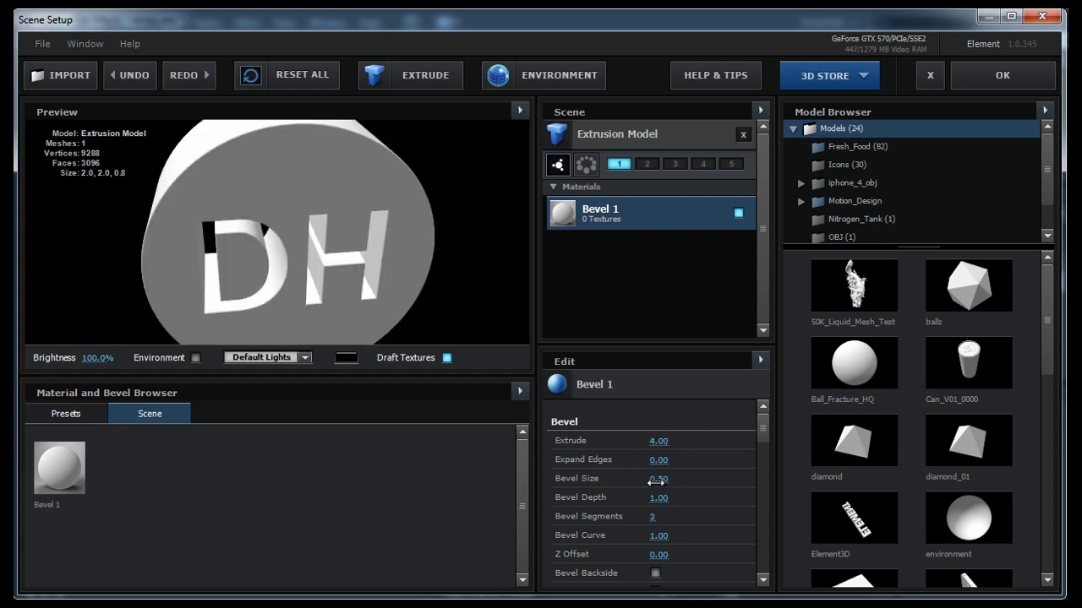
drag(657, 481, 714, 489)
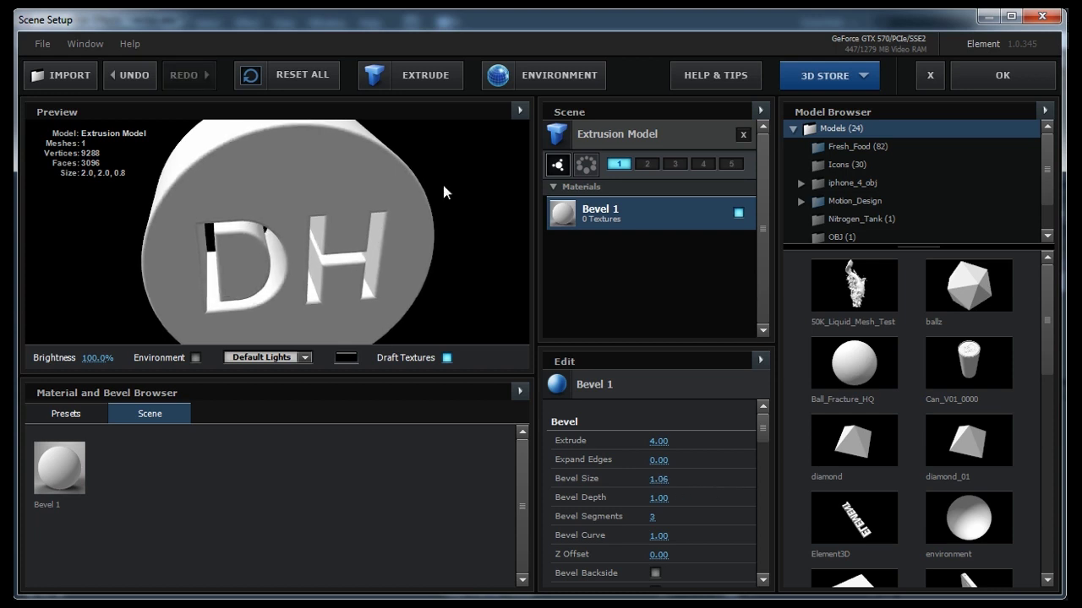
drag(445, 192, 403, 210)
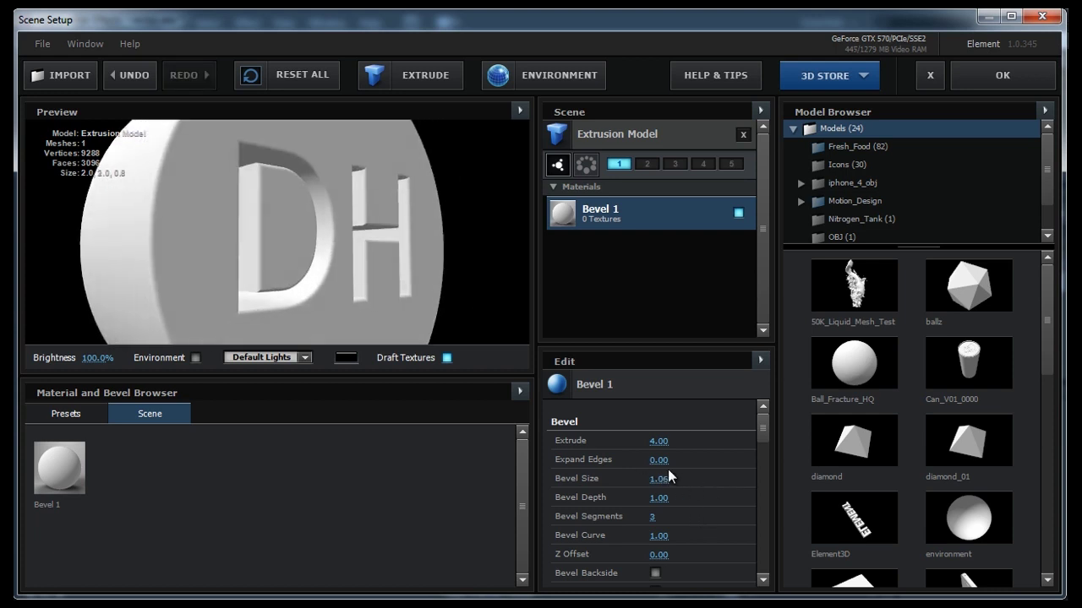
Flatten the bevel curve to 0.12 and undo a trial Expand Edges change, leaving it at 0.00
scroll(670, 477, down, 3)
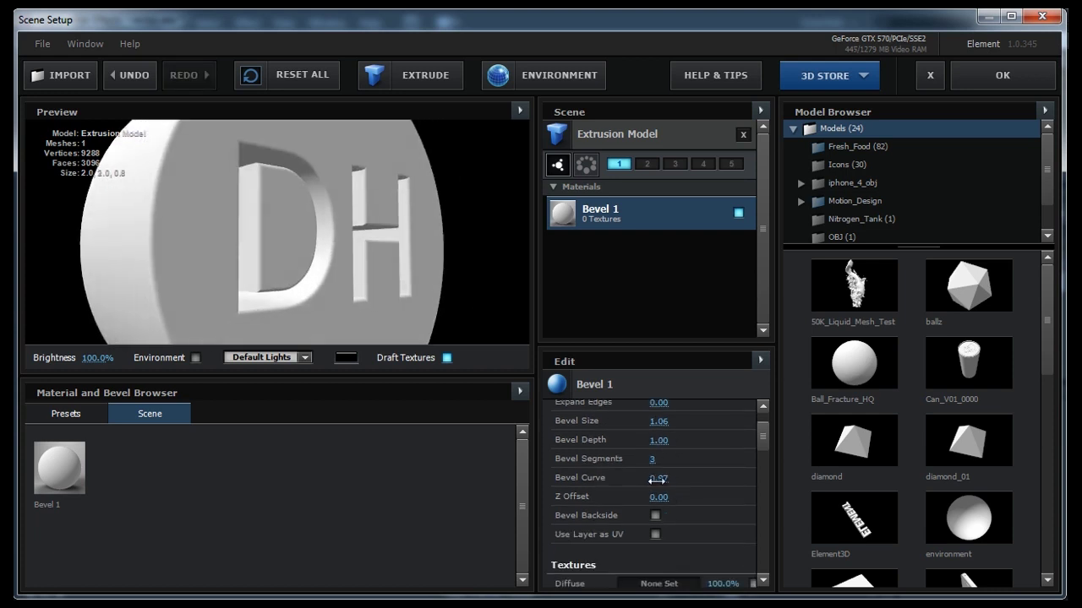
drag(657, 481, 682, 479)
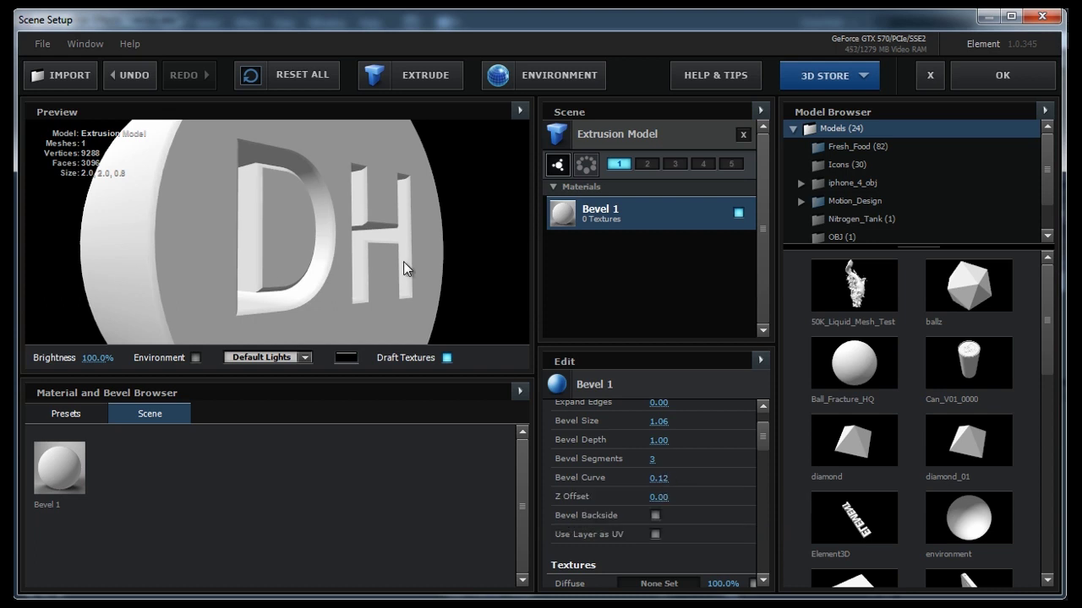
scroll(403, 292, up, 5)
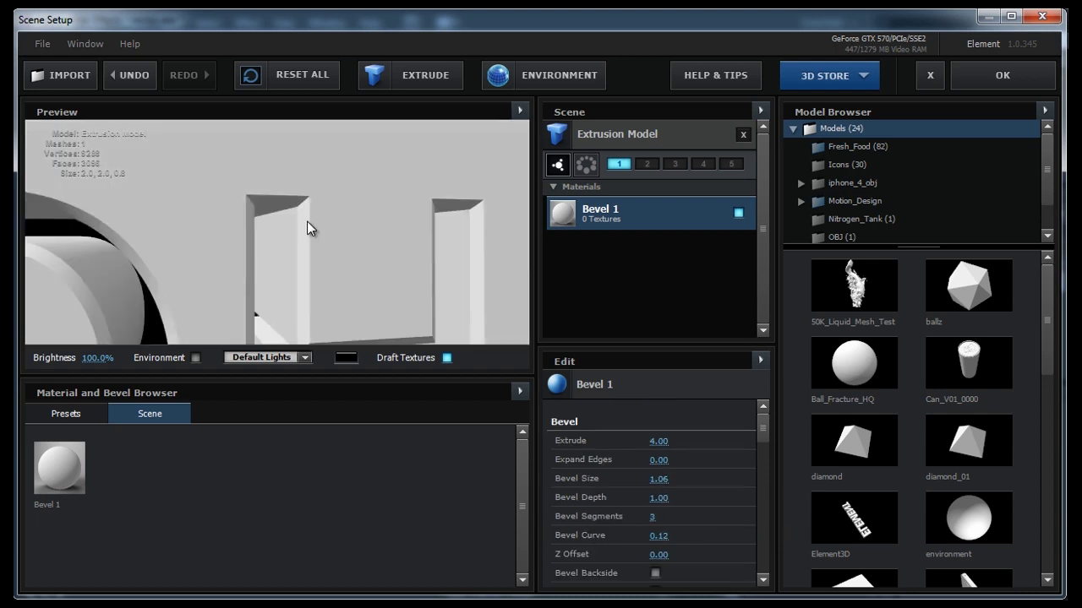
scroll(280, 229, up, 3)
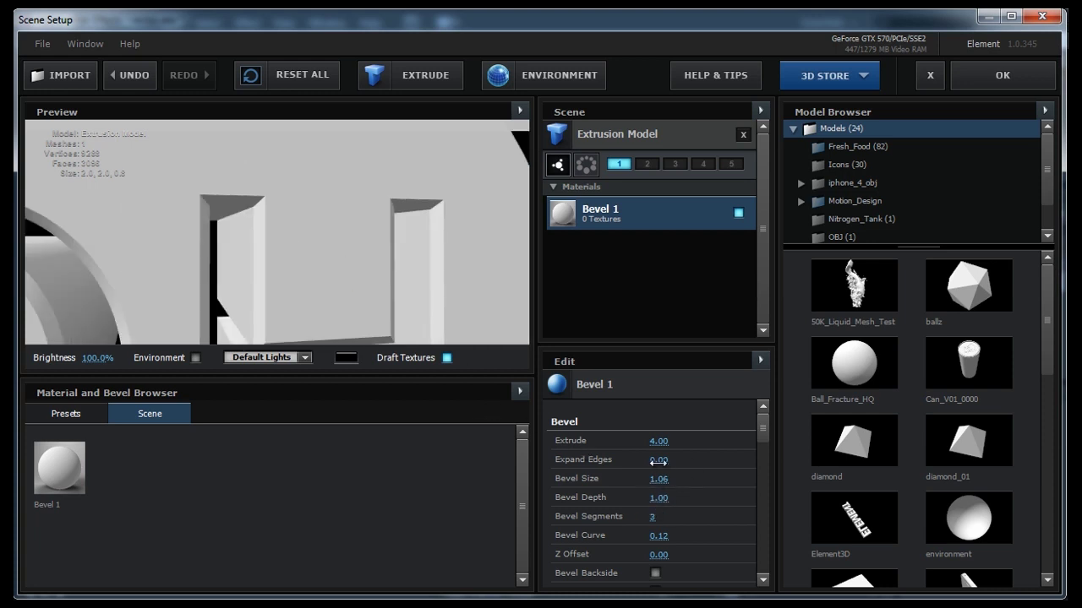
drag(659, 462, 575, 477)
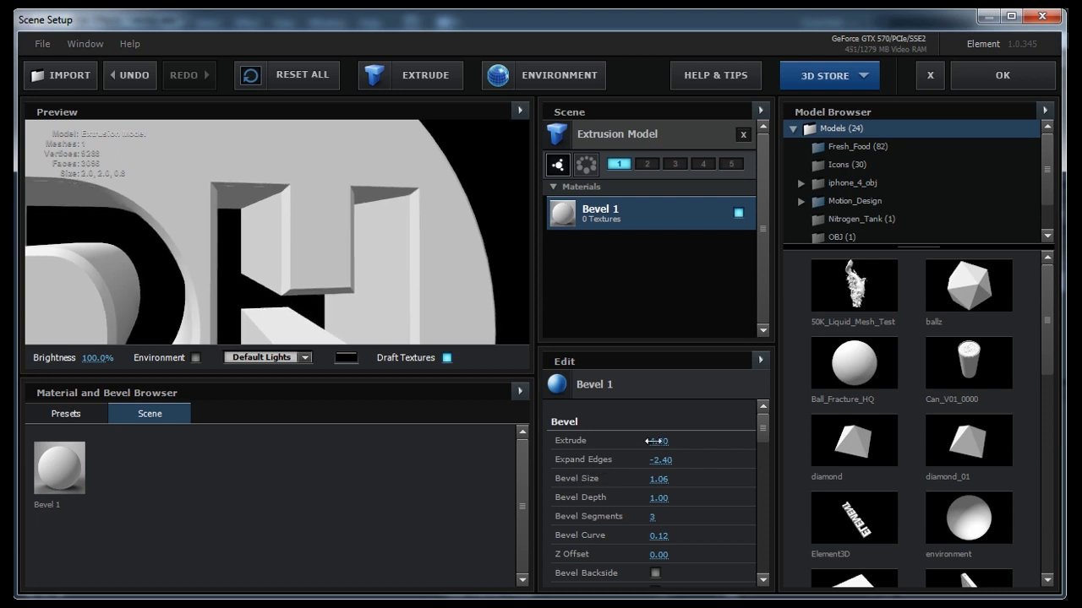
key(ctrl+z)
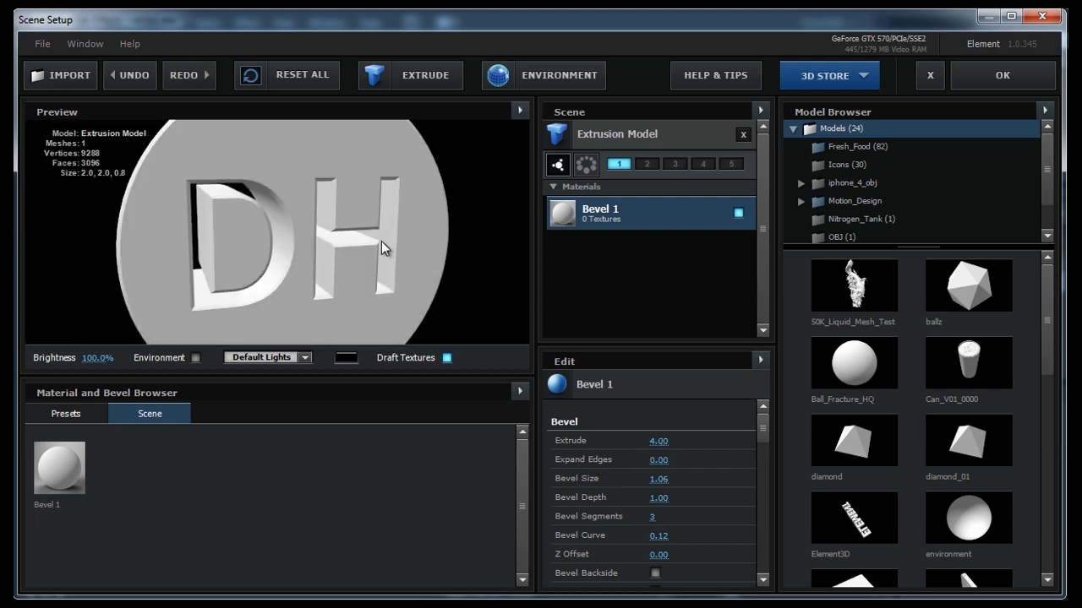
drag(382, 248, 326, 249)
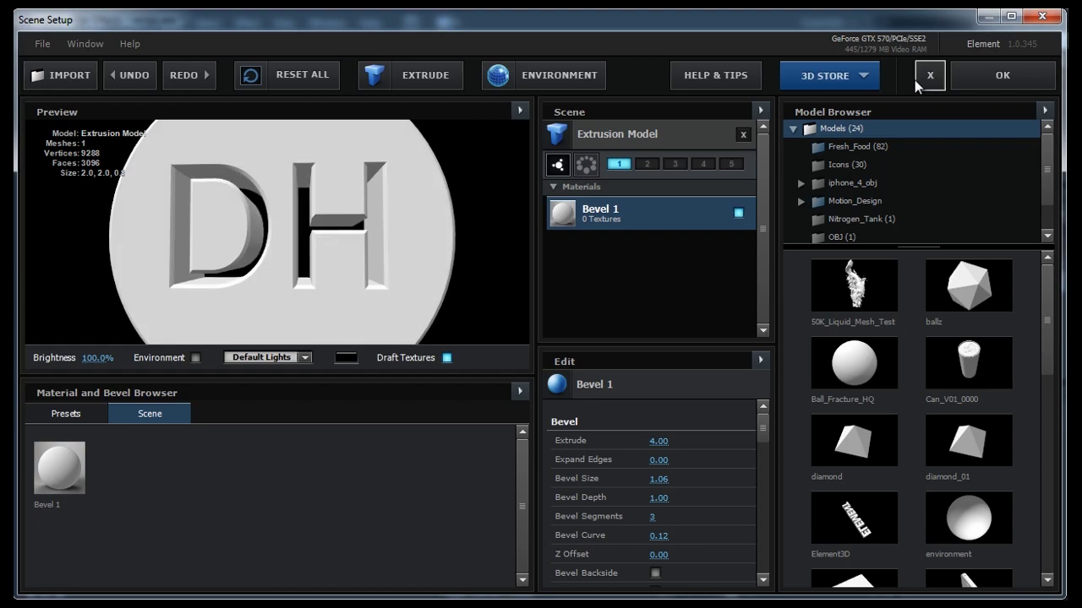
Apply the scene changes, show Comp 1 at 50% on frame 23, and reopen Element 3D Scene Setup
click(1025, 84)
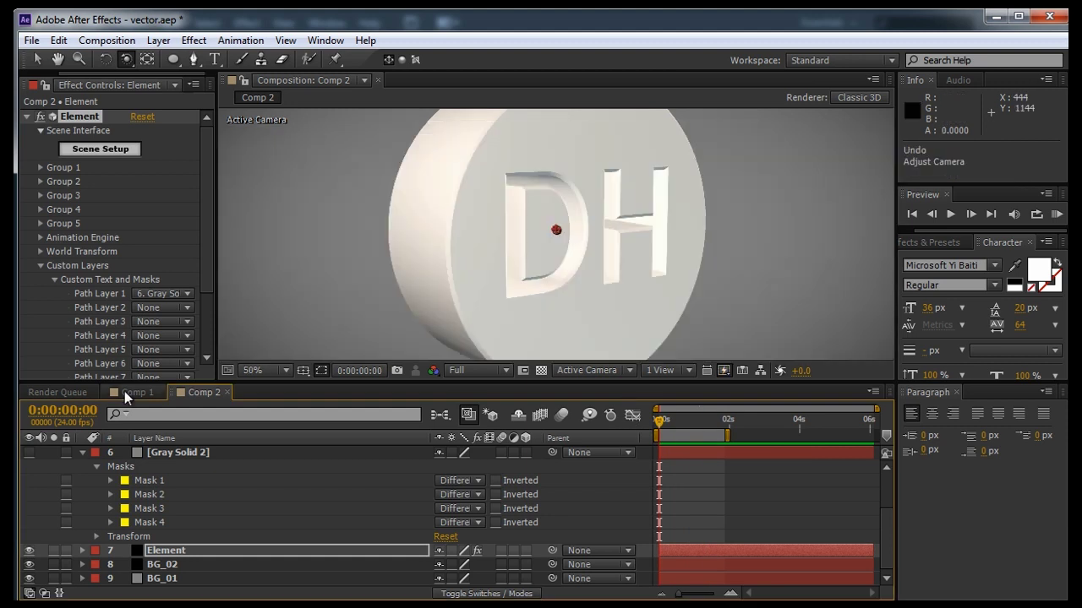
click(137, 392)
key(period)
key(period)
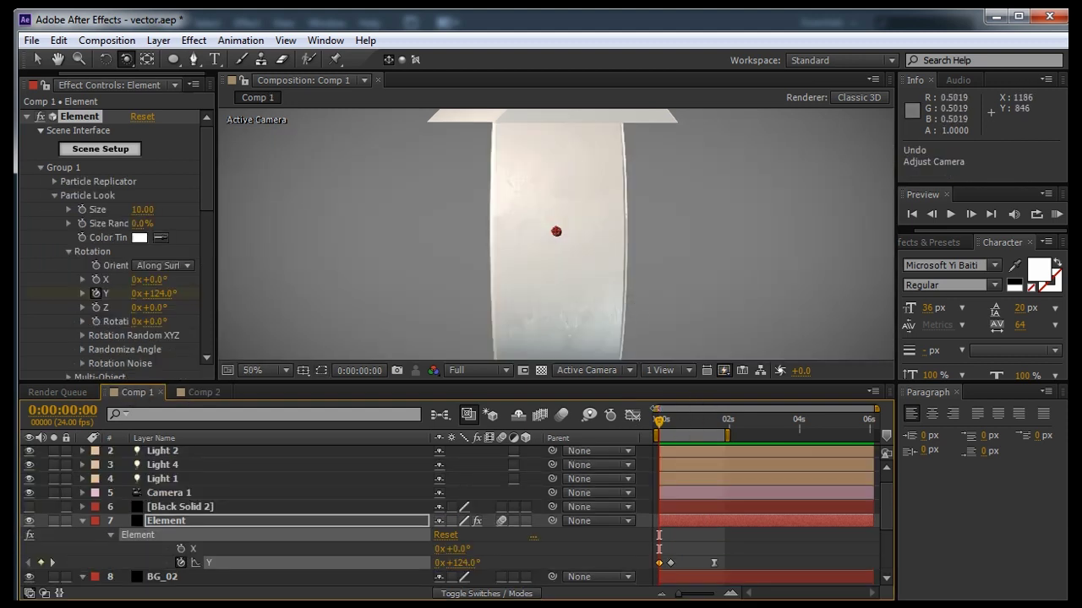
drag(669, 424, 693, 423)
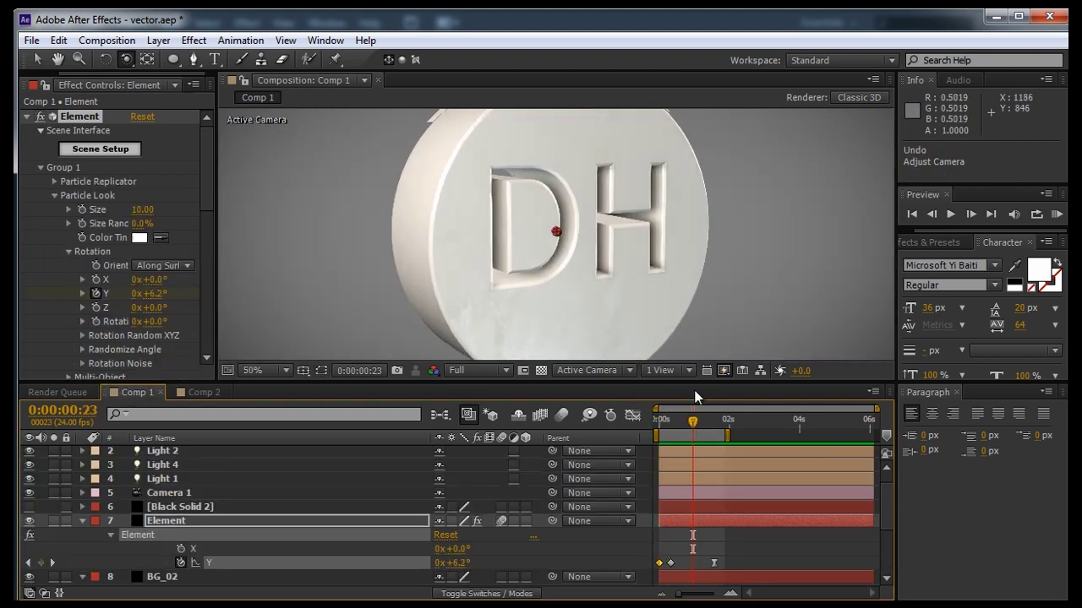
click(113, 155)
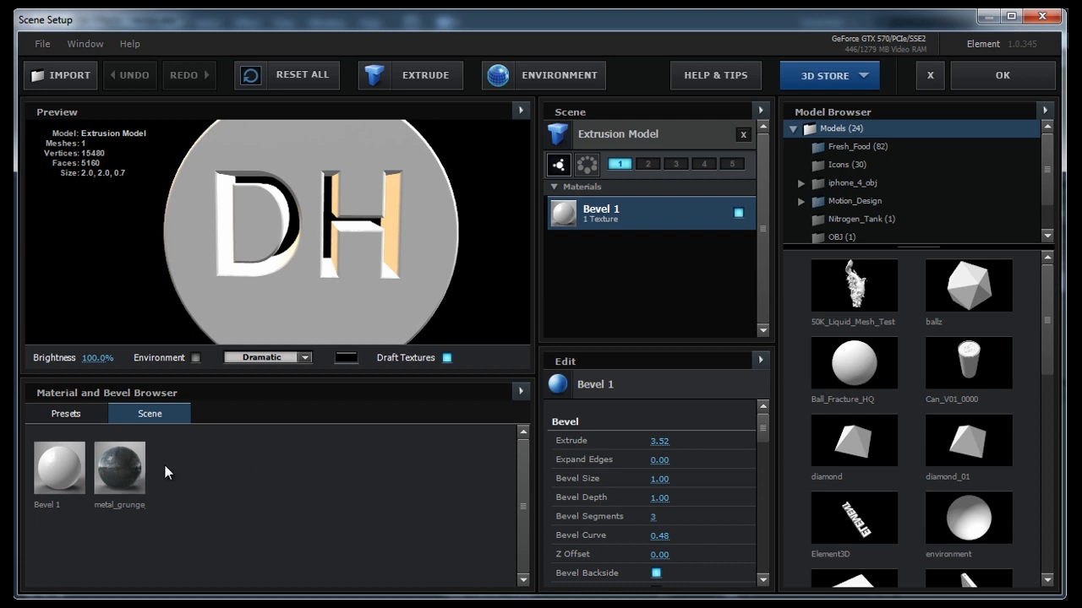
Copy metal_grunge's Specular texture into Bevel 1's Specular slot
click(120, 468)
click(625, 460)
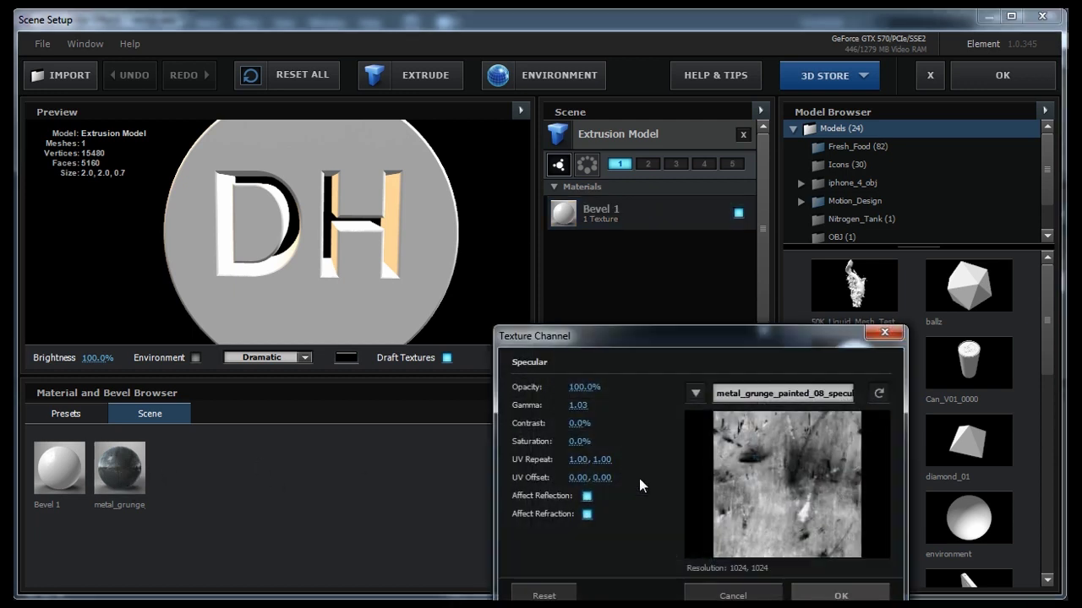
click(841, 595)
right_click(658, 461)
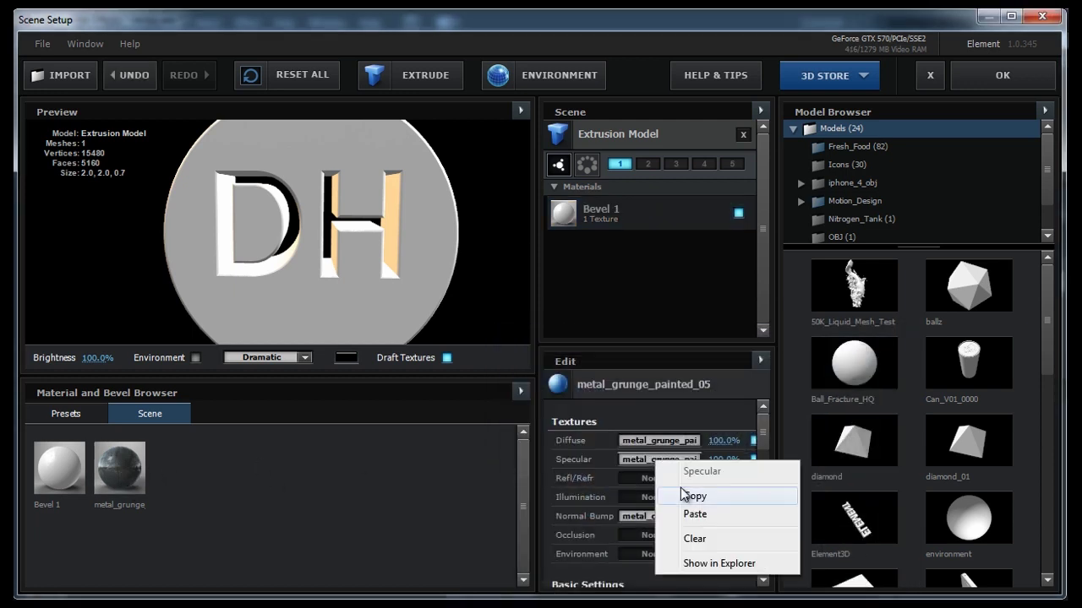
click(61, 465)
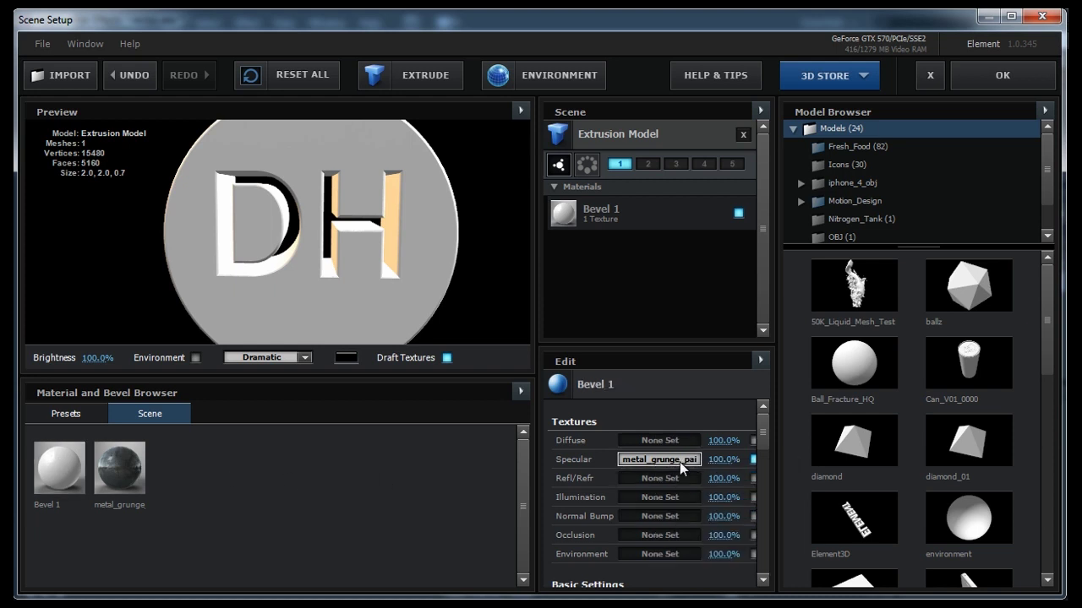
right_click(681, 461)
click(605, 465)
Raise Bevel 1's shininess to 0.14, checking the coin's side in the preview
scroll(650, 481, down, 4)
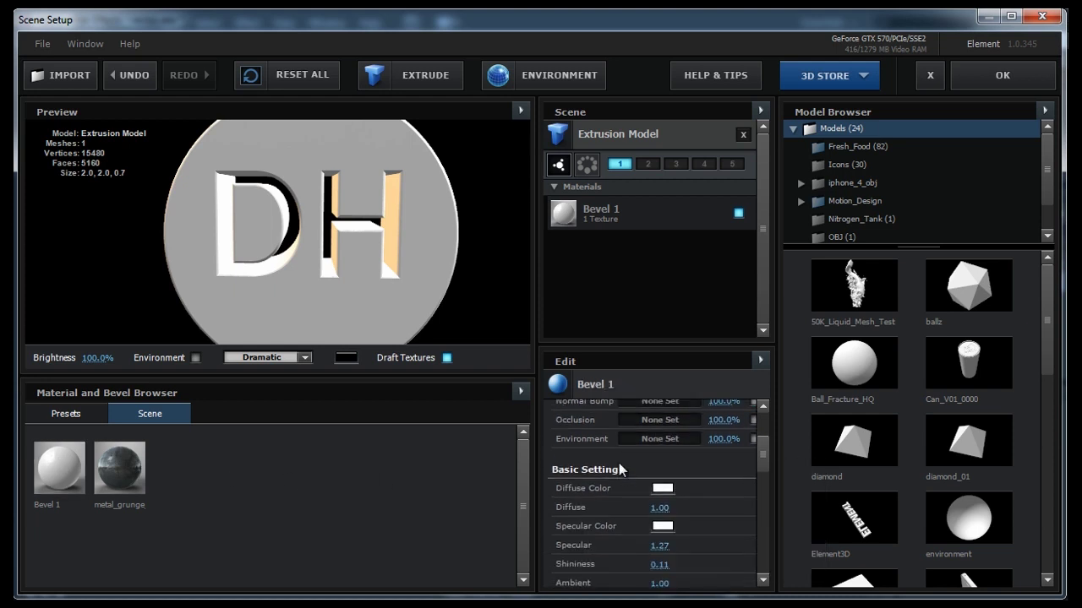
drag(386, 307, 455, 314)
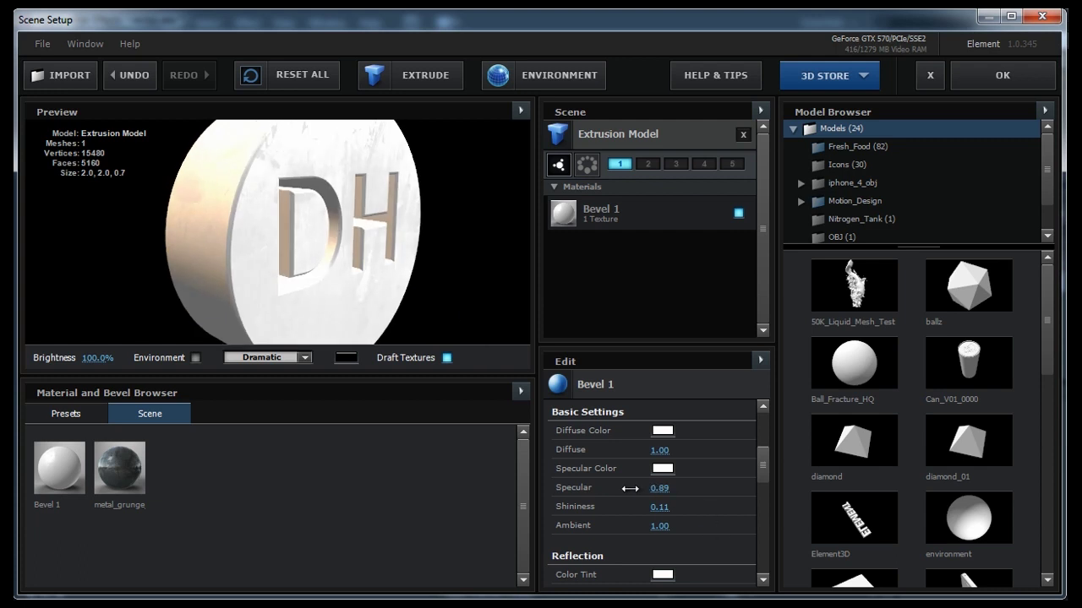
drag(641, 506, 649, 506)
Confirm the Scene Setup changes and zoom the Comp 1 viewer out to 25%
click(1026, 63)
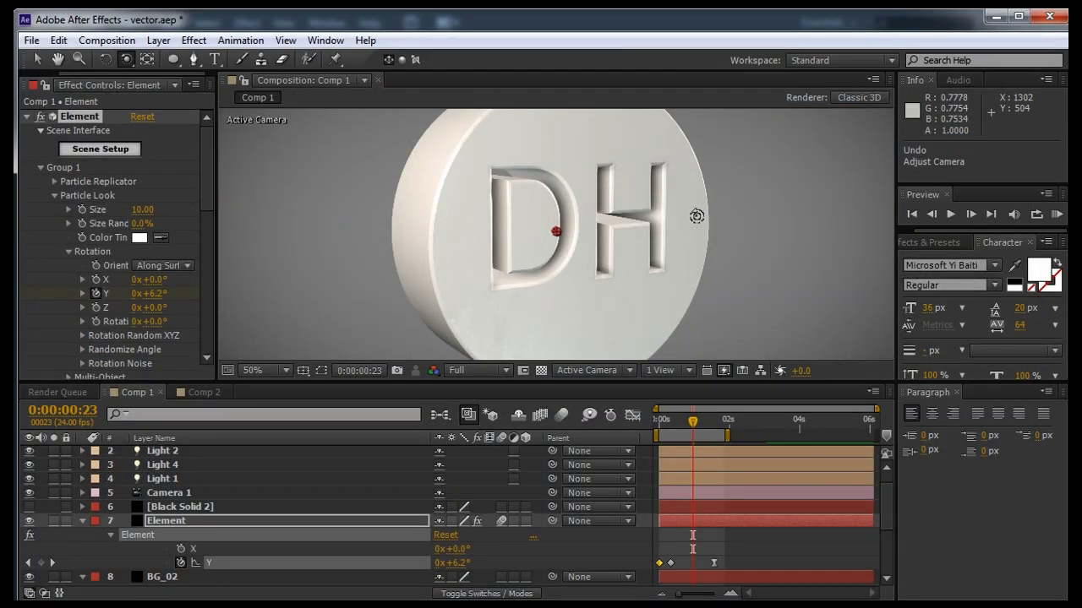
key(comma)
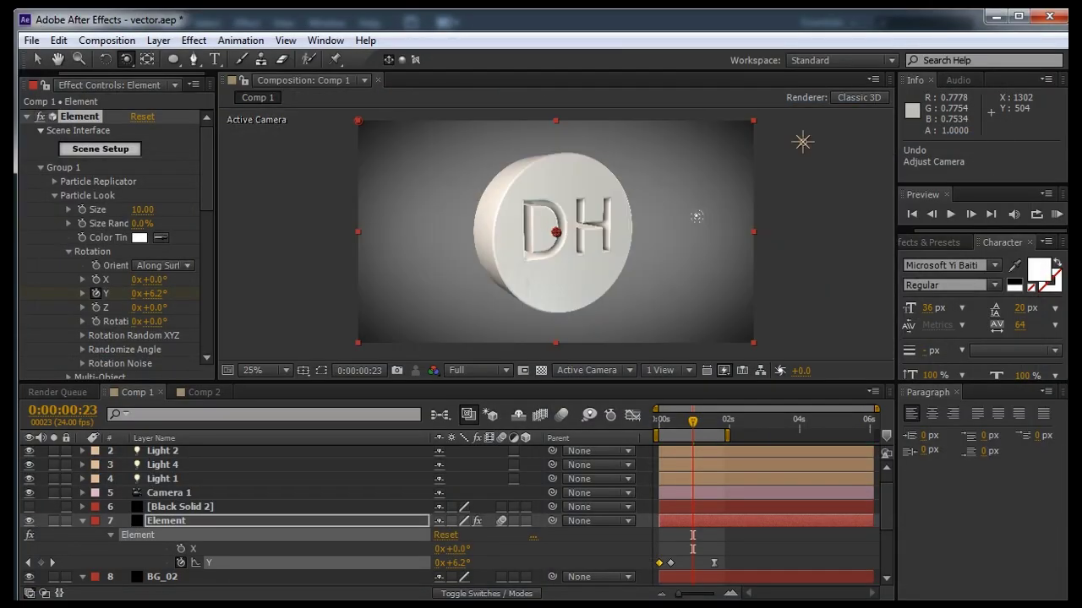